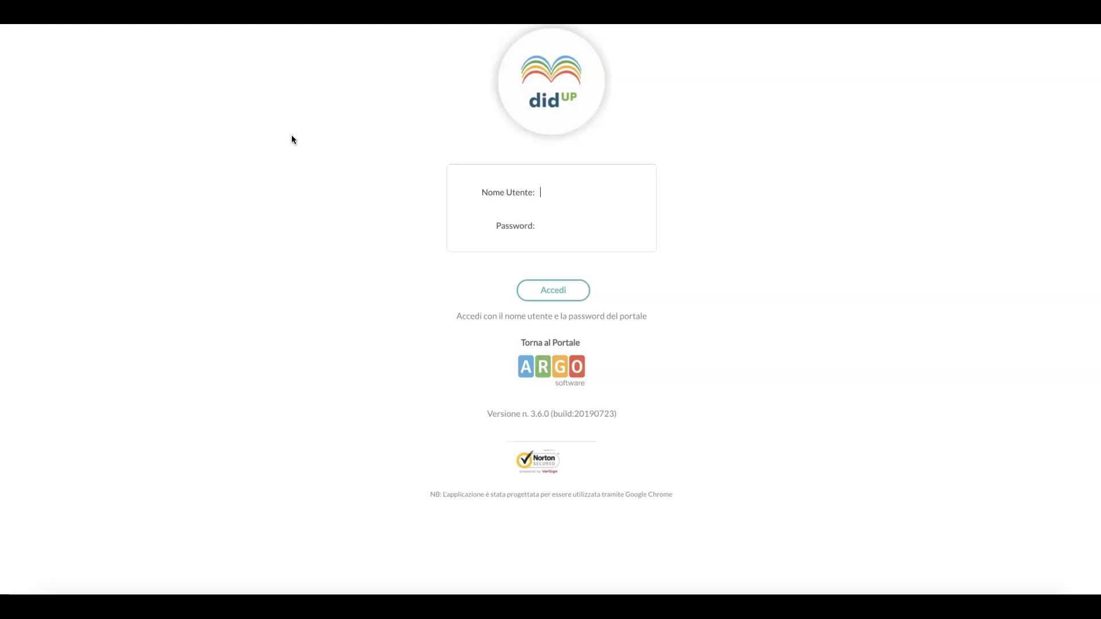
Log in to Argo DidUP with the teacher's username and password.
{"action": "type", "text": "ianneci.SS16251"}
{"action": "left_click", "coordinate": [554, 223]}
{"action": "type", "text": "•••••••••••"}
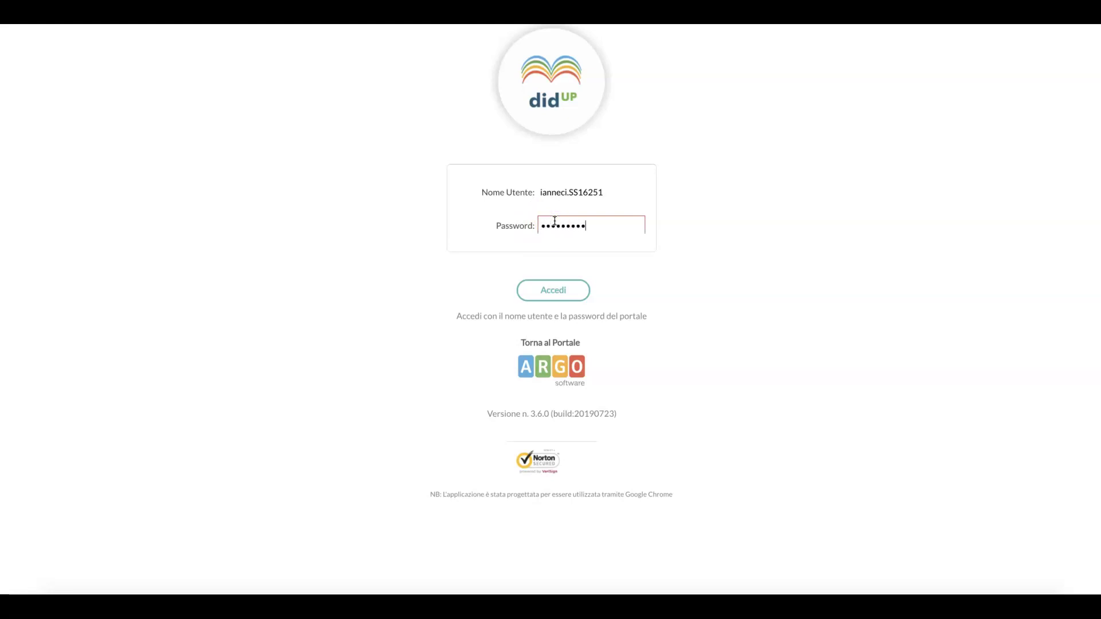
{"action": "key", "text": "Return"}
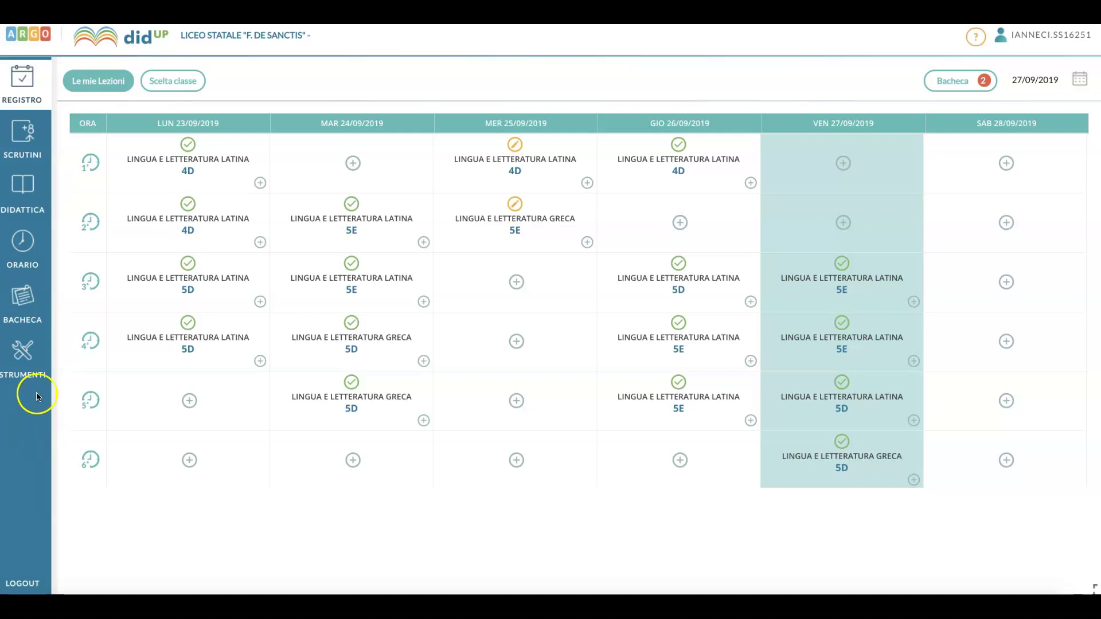
Expand the Bacheca section in the left sidebar.
{"action": "left_click", "coordinate": [25, 305]}
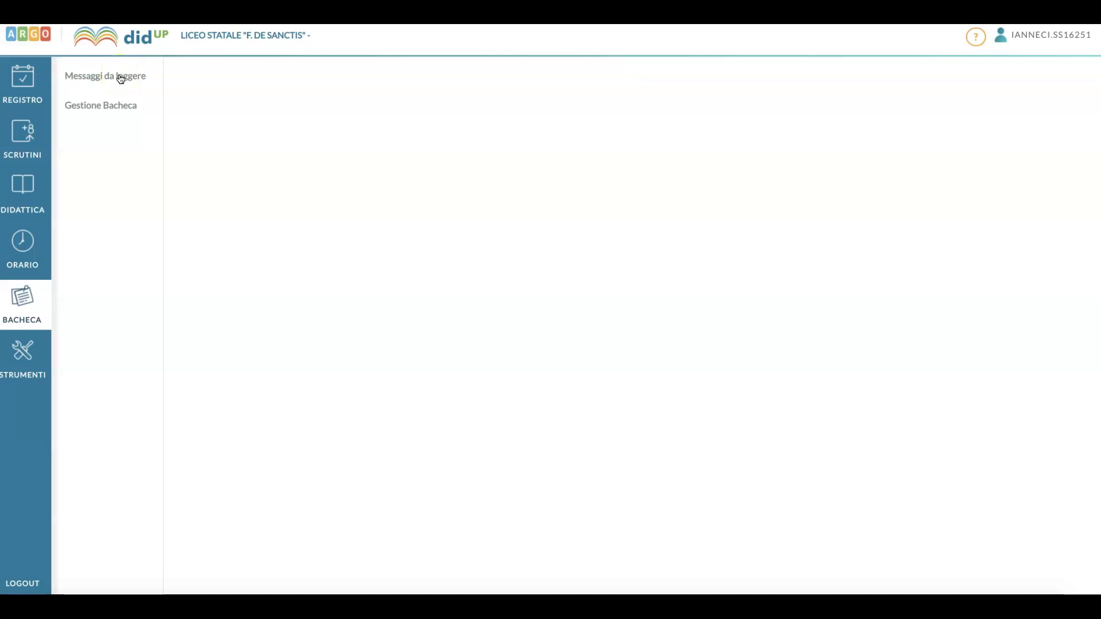
Open Gestione Bacheca to list the published notices.
{"action": "left_click", "coordinate": [115, 107]}
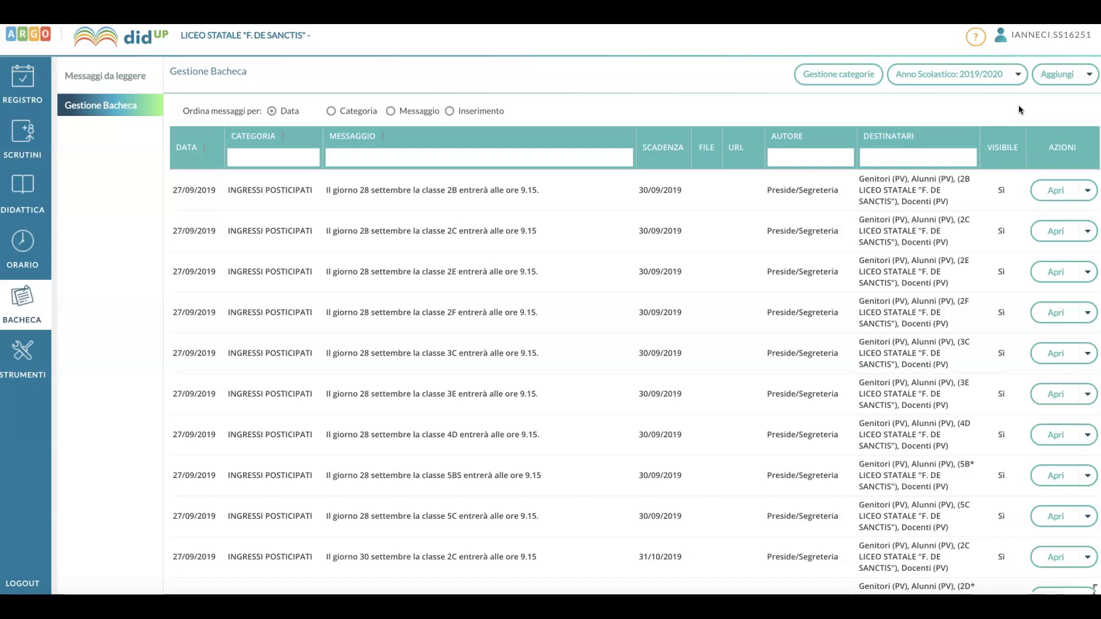
{"action": "left_click", "coordinate": [1057, 83]}
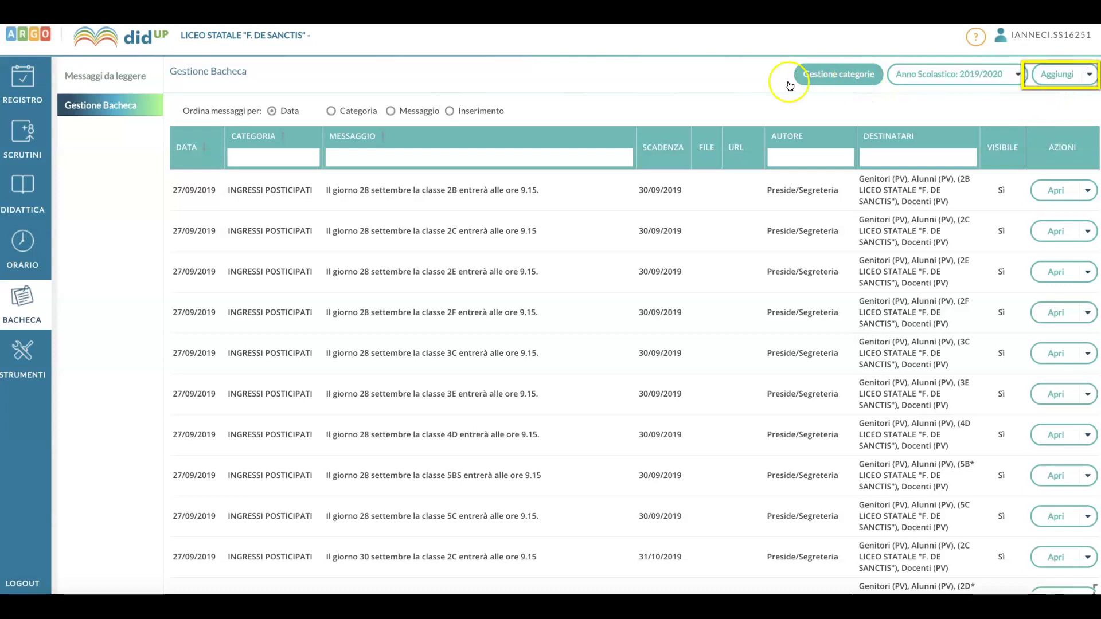
Add a new notice with Disponibile fino al set to 31/08/2020.
{"action": "left_click", "coordinate": [1060, 79]}
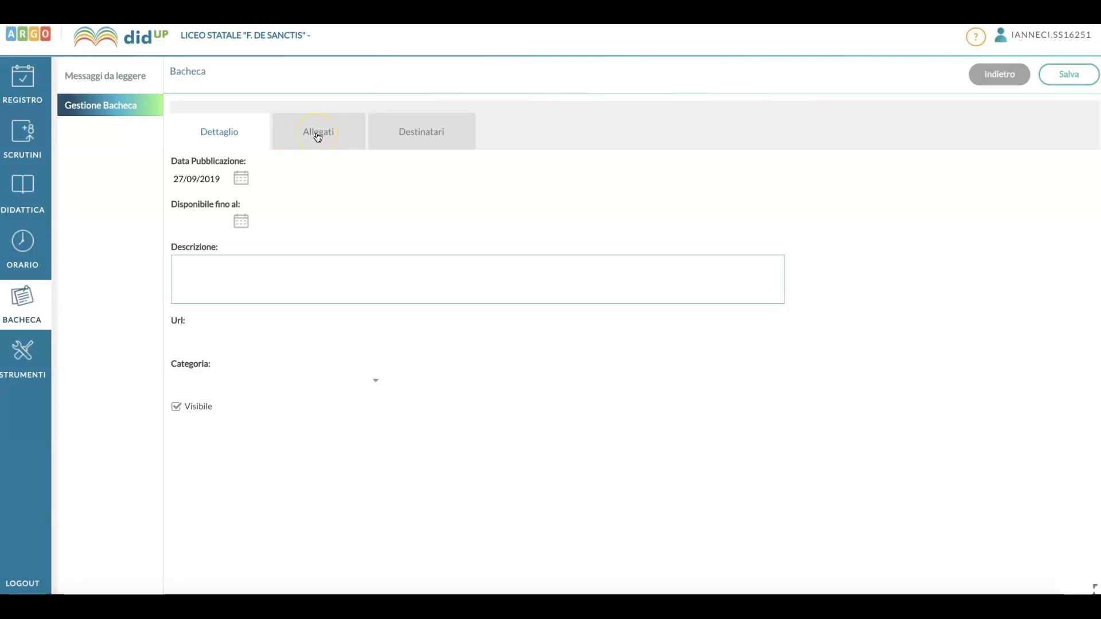
{"action": "left_click", "coordinate": [404, 137]}
{"action": "left_click", "coordinate": [241, 220]}
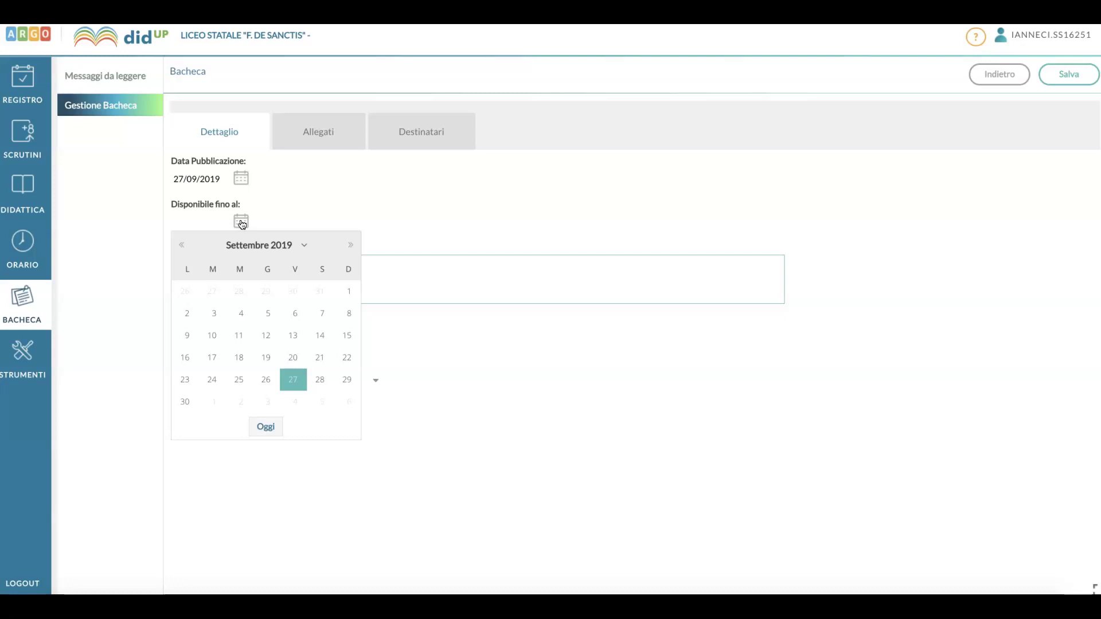
{"action": "left_click", "coordinate": [276, 245]}
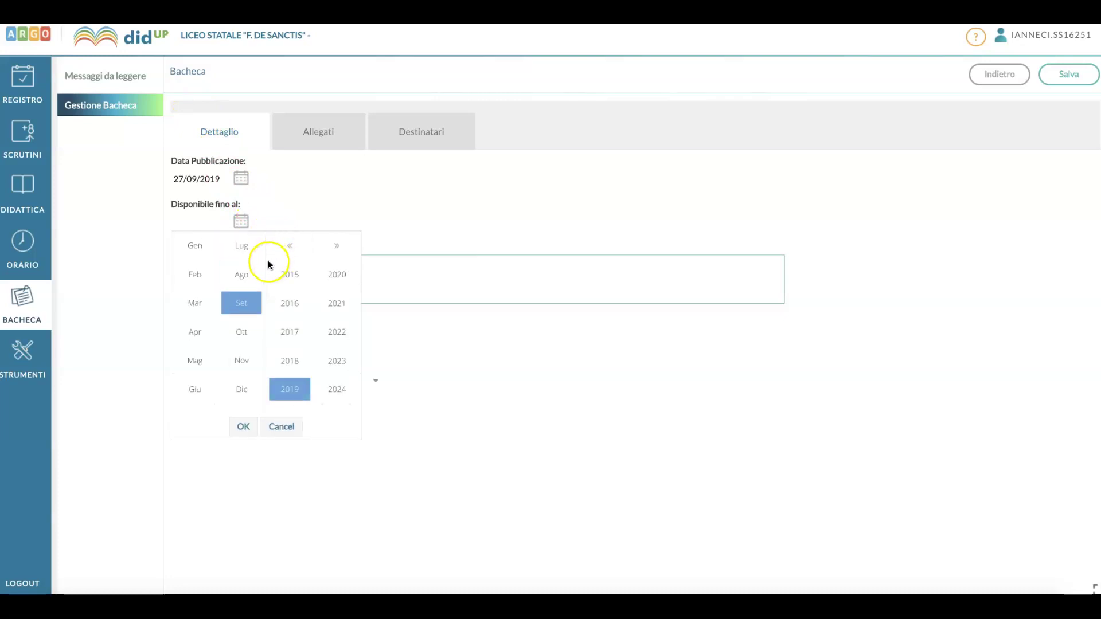
{"action": "left_click", "coordinate": [250, 275]}
{"action": "left_click", "coordinate": [332, 274]}
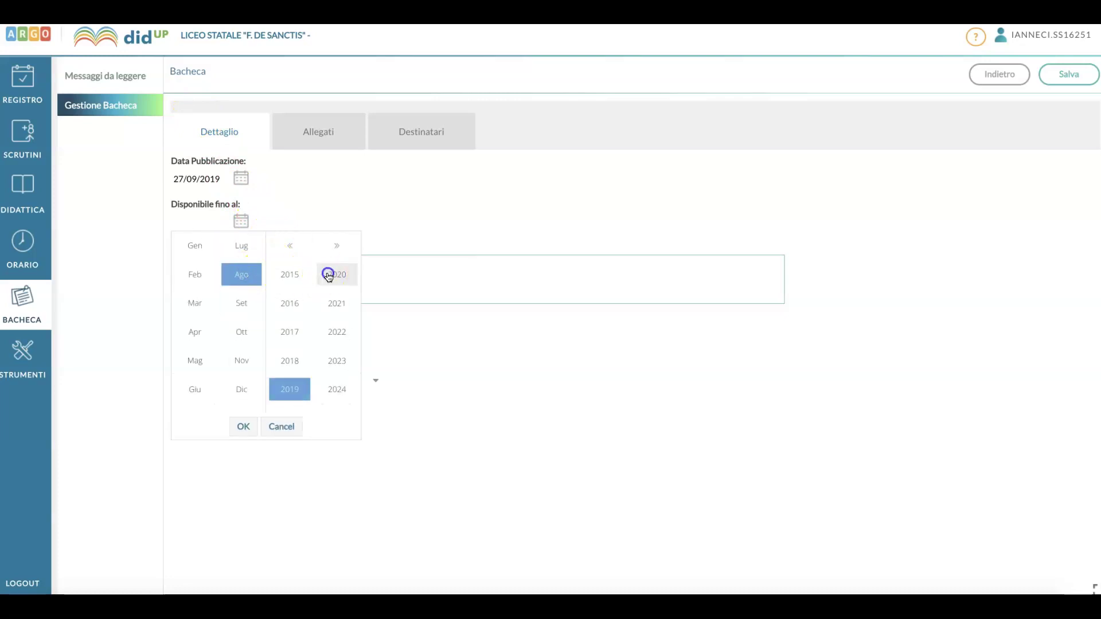
{"action": "left_click", "coordinate": [243, 427]}
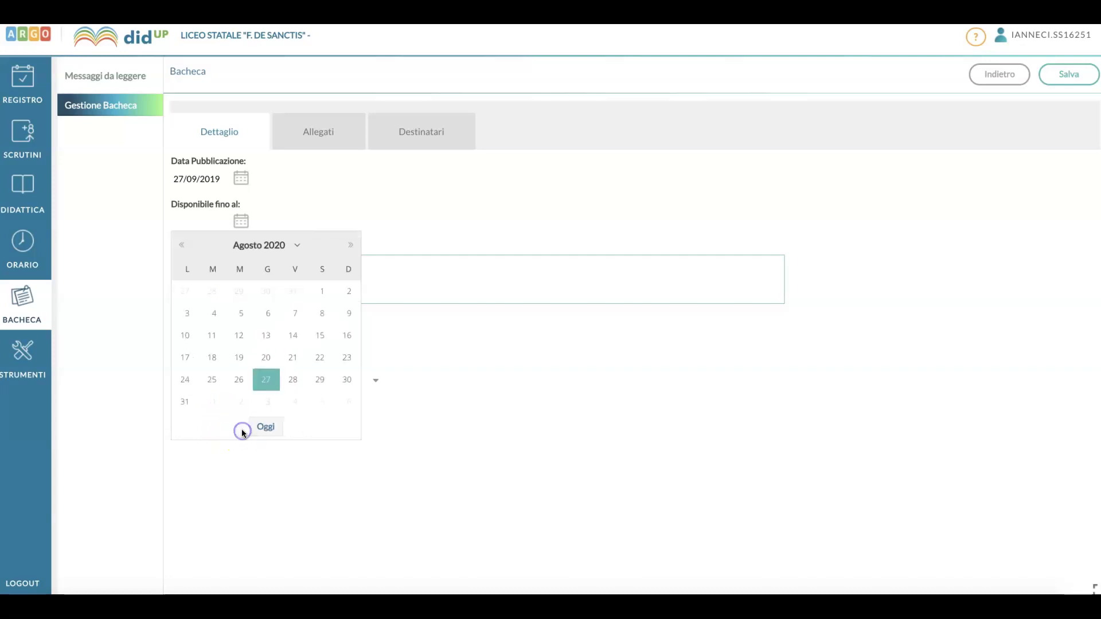
{"action": "left_click", "coordinate": [186, 406]}
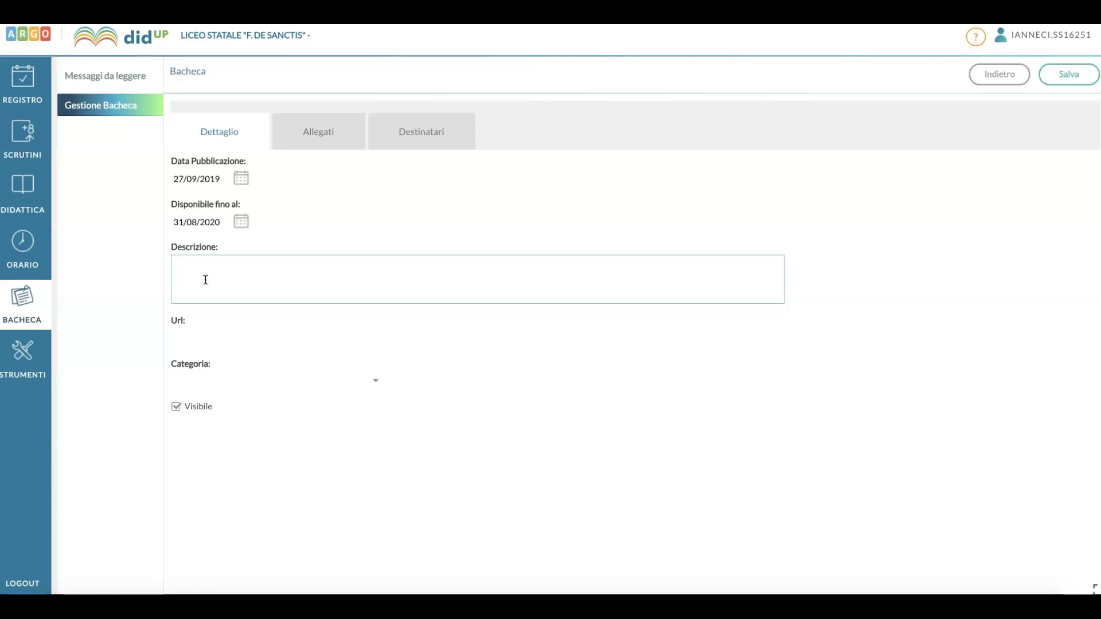
Enter 'Programmazione annuale di latino' as the notice description.
{"action": "type", "text": "P"}
{"action": "key", "text": "BackSpace"}
{"action": "type", "text": "Progrmmazion"}
{"action": "key", "text": "BackSpace"}
{"action": "key", "text": "BackSpace"}
{"action": "key", "text": "BackSpace"}
{"action": "key", "text": "BackSpace"}
{"action": "key", "text": "BackSpace"}
{"action": "key", "text": "BackSpace"}
{"action": "key", "text": "BackSpace"}
{"action": "type", "text": "ammazione annuale di latino"}
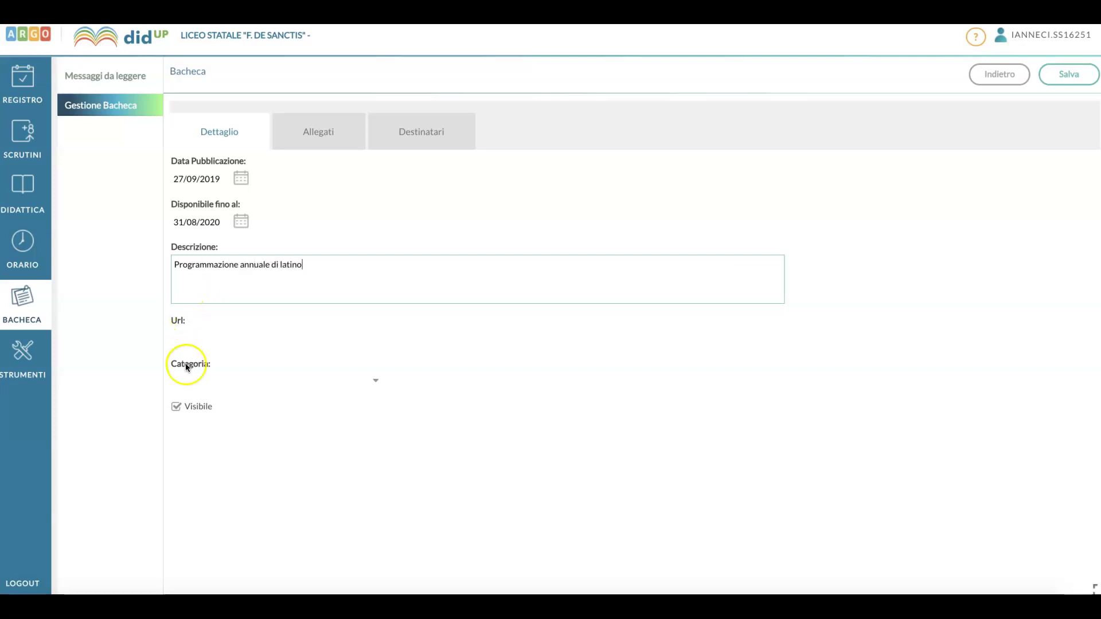
Set the notice category to PROGRAMMAZIONI (INIZIO ANNO).
{"action": "left_click", "coordinate": [206, 376]}
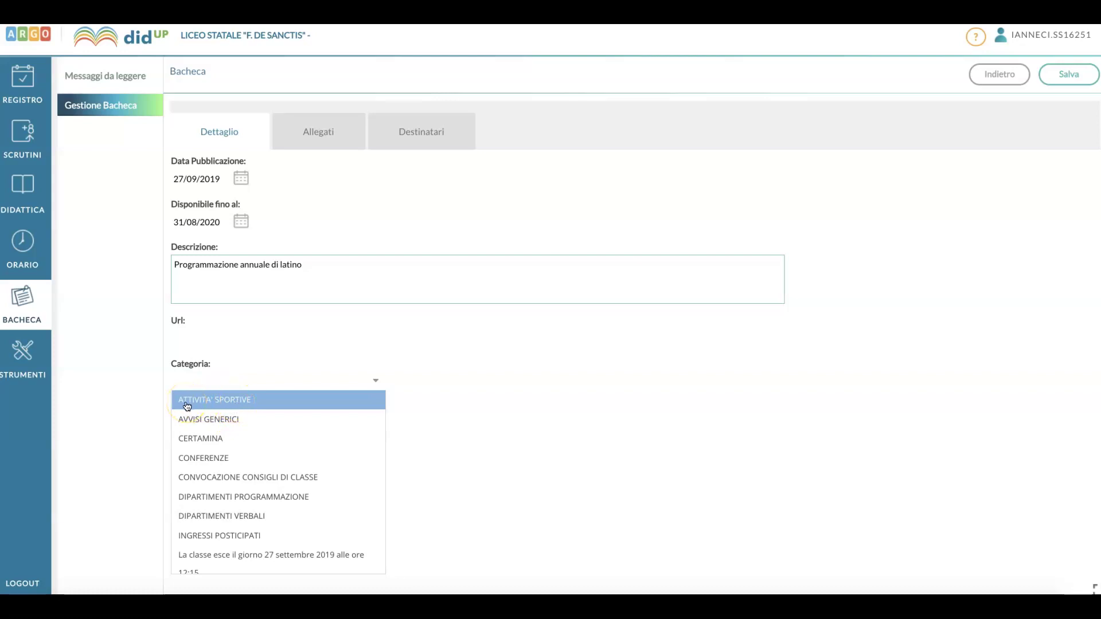
{"action": "scroll", "coordinate": [195, 441], "scroll_direction": "down", "scroll_amount": 1}
{"action": "scroll", "coordinate": [217, 442], "scroll_direction": "down", "scroll_amount": 2}
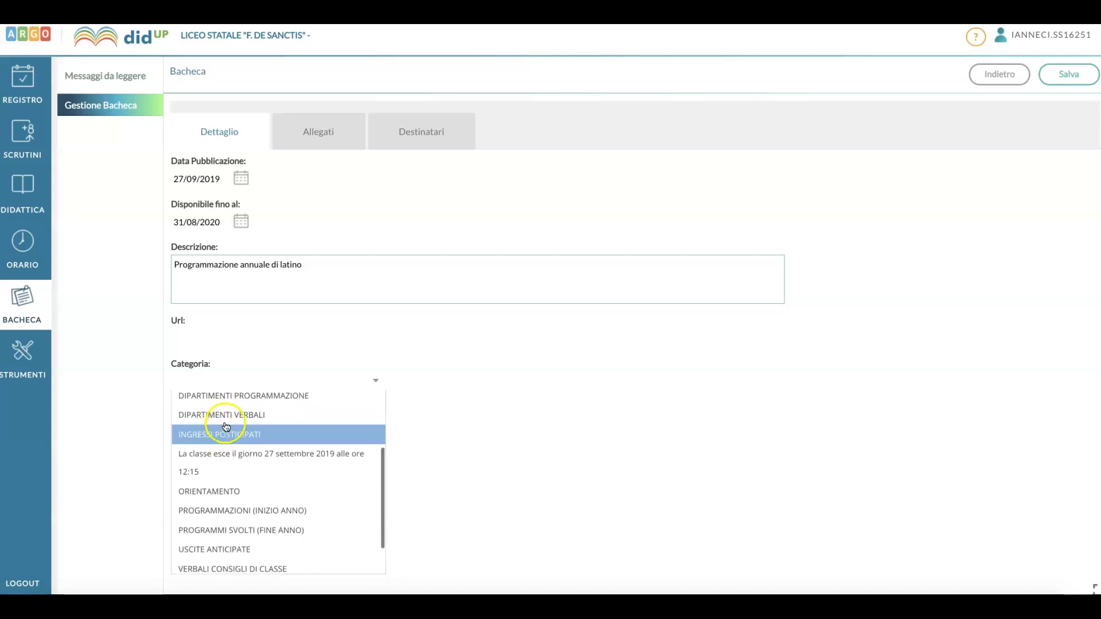
{"action": "scroll", "coordinate": [232, 405], "scroll_direction": "up", "scroll_amount": 1}
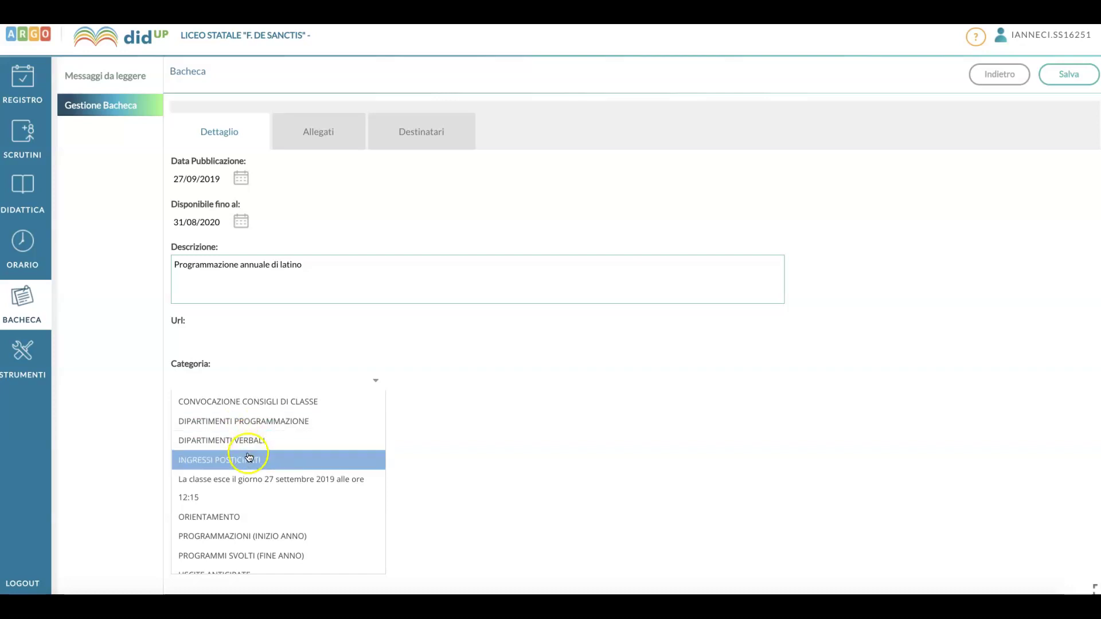
{"action": "scroll", "coordinate": [252, 482], "scroll_direction": "down", "scroll_amount": 1}
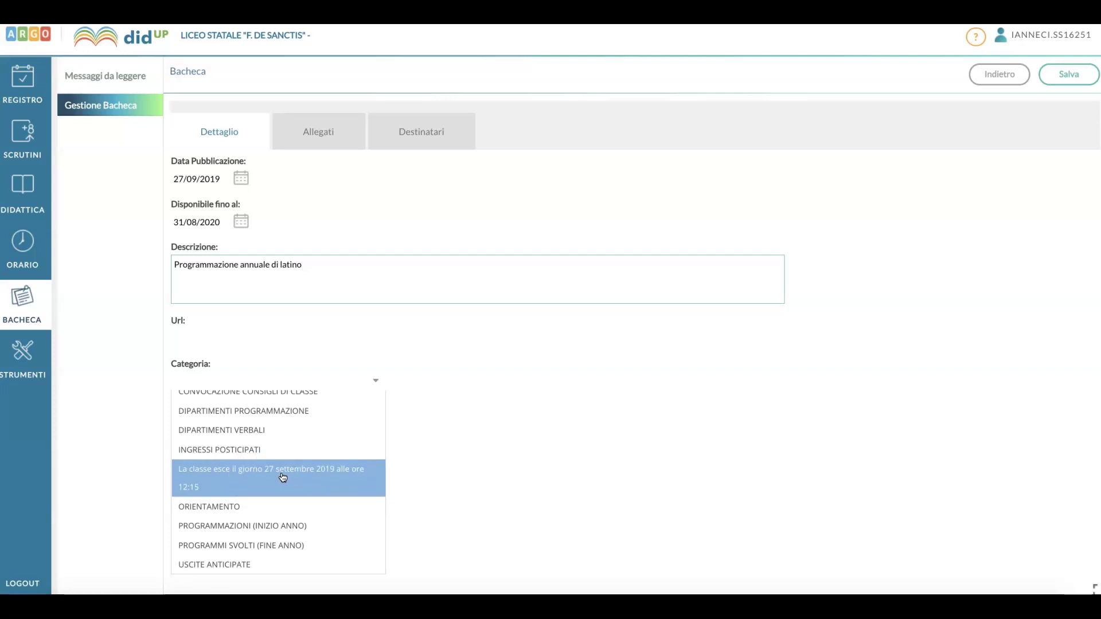
{"action": "scroll", "coordinate": [283, 477], "scroll_direction": "down", "scroll_amount": 2}
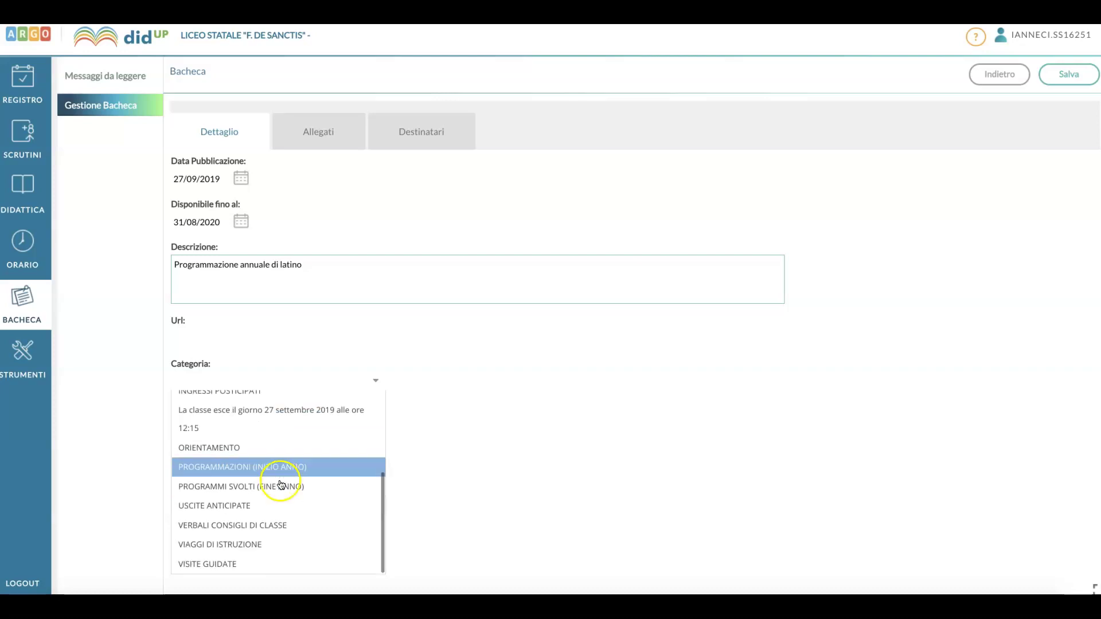
{"action": "left_click", "coordinate": [267, 472]}
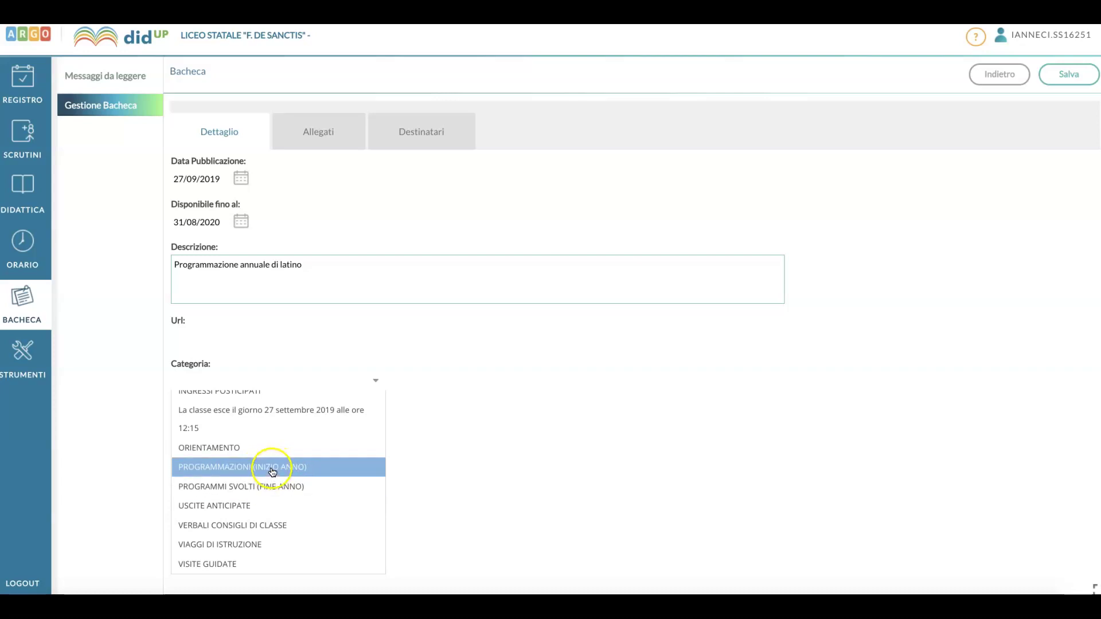
{"action": "left_click", "coordinate": [274, 488]}
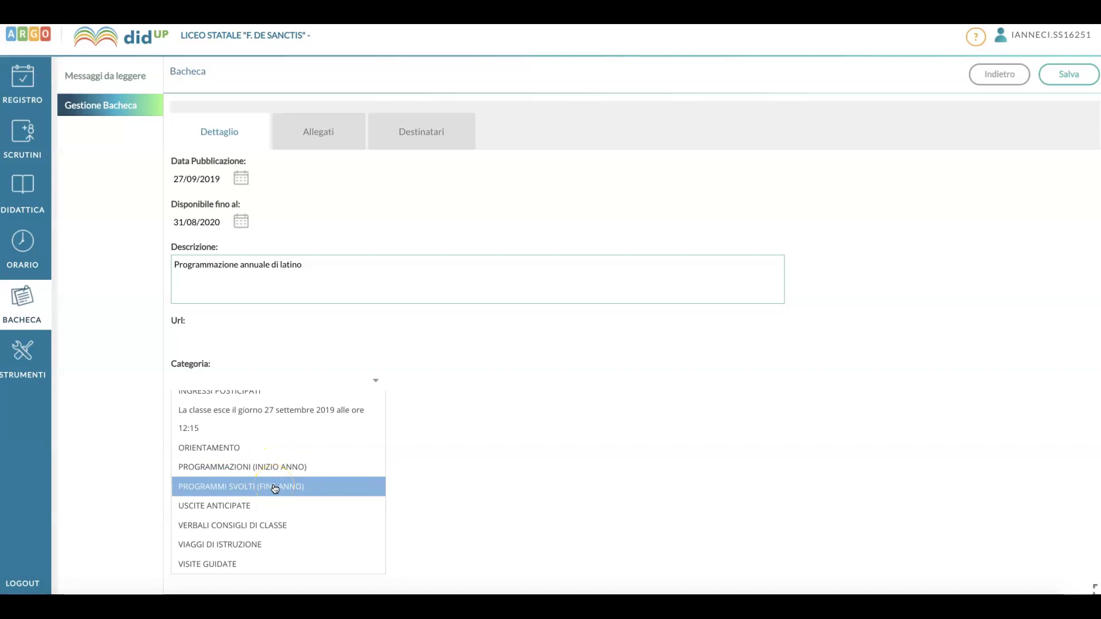
{"action": "left_click", "coordinate": [271, 473]}
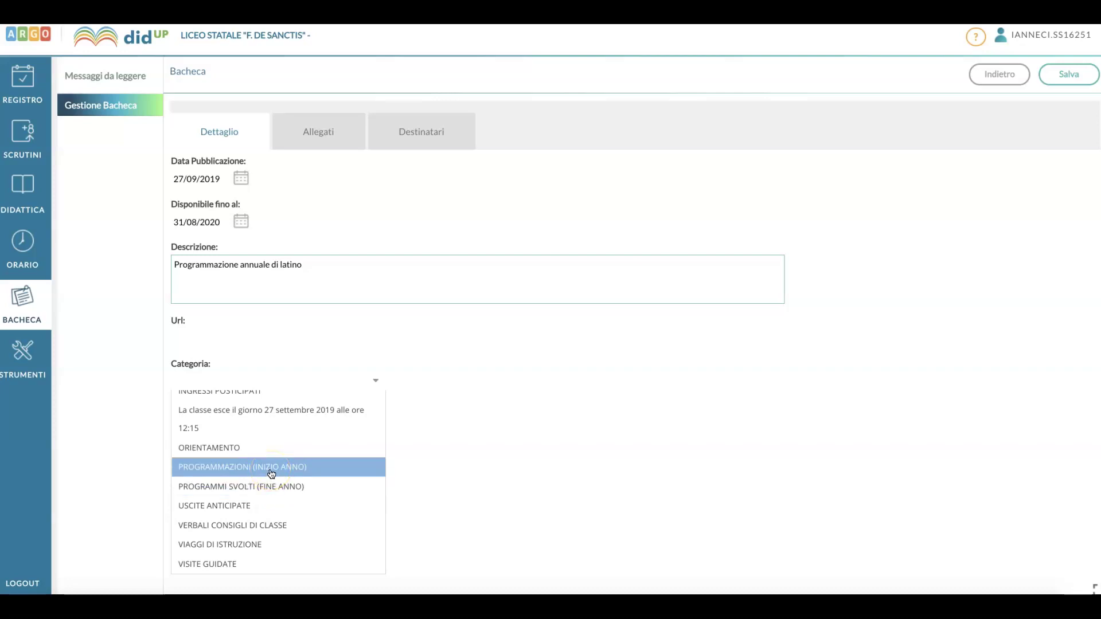
{"action": "left_click", "coordinate": [271, 473]}
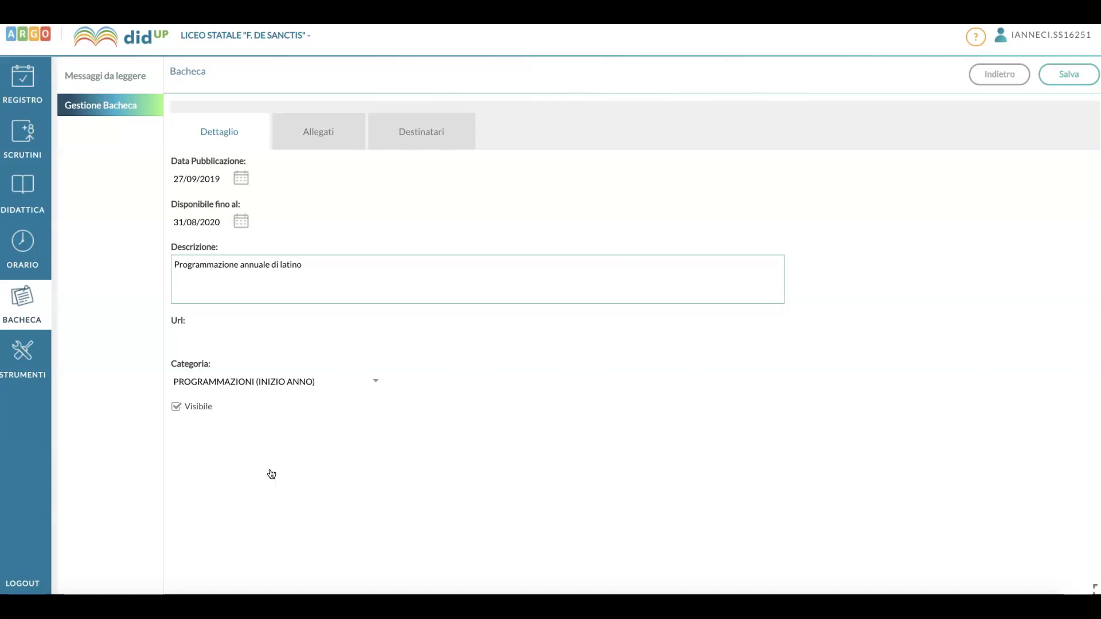
{"action": "left_click", "coordinate": [249, 441]}
Go to the notice's Allegati and start a new attachment.
{"action": "left_click", "coordinate": [333, 139]}
{"action": "left_click", "coordinate": [331, 147]}
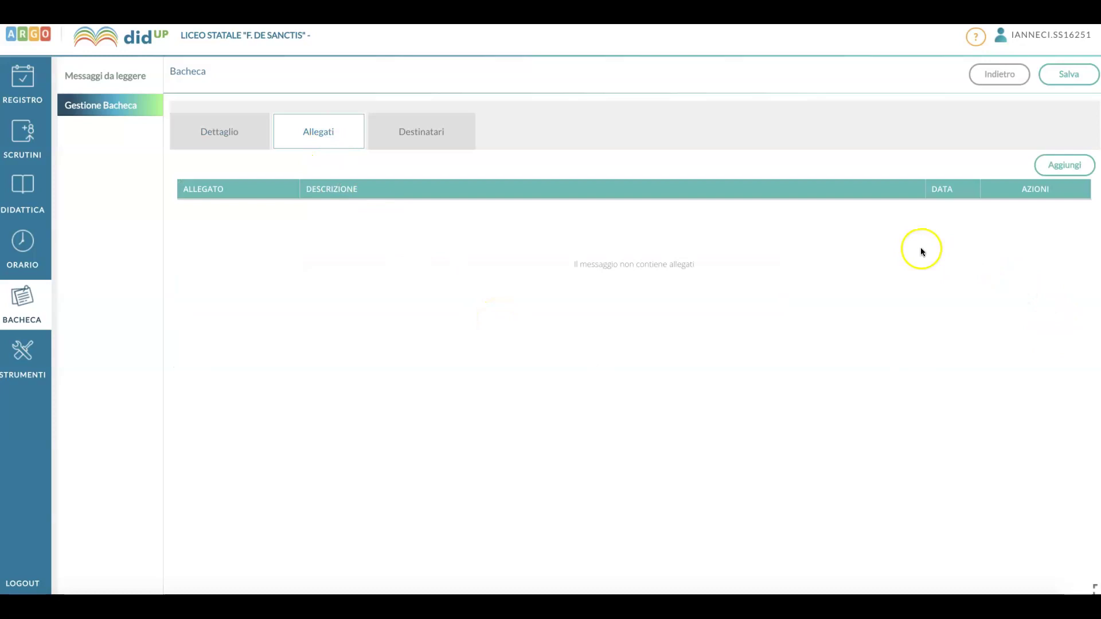
{"action": "left_click", "coordinate": [1063, 170]}
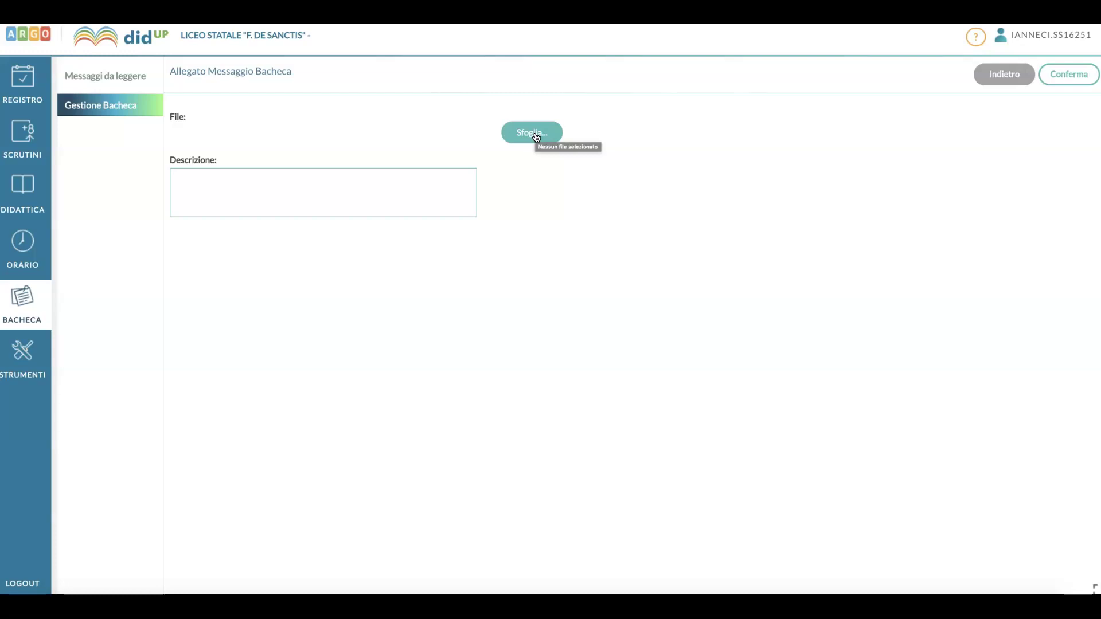
Choose consigli ottobre.pdf as the attachment file.
{"action": "left_click", "coordinate": [532, 132]}
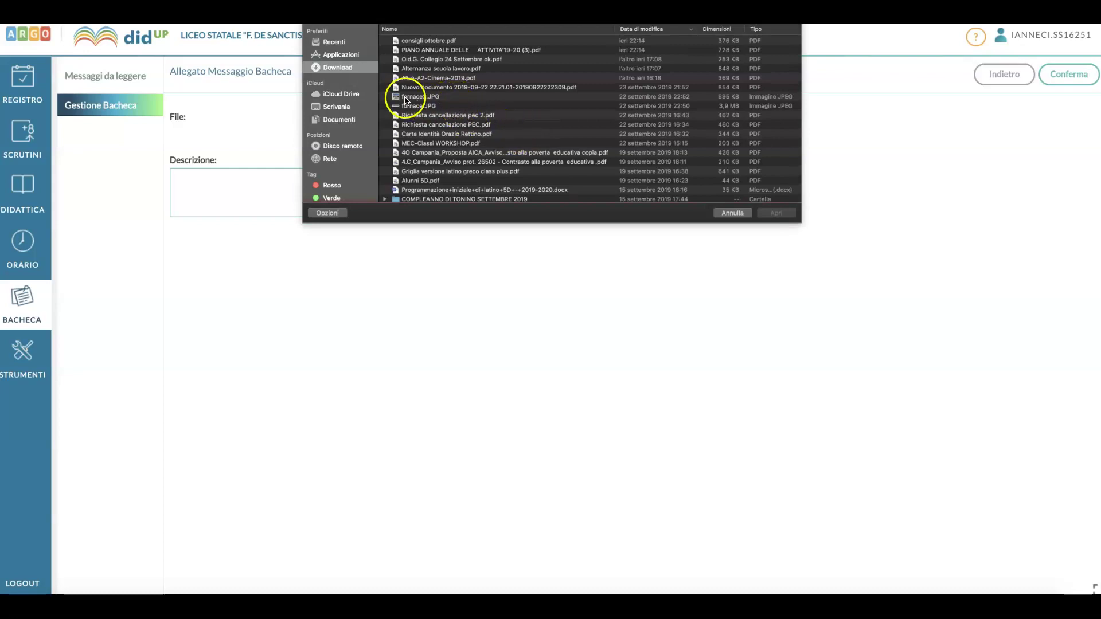
{"action": "left_click", "coordinate": [421, 42]}
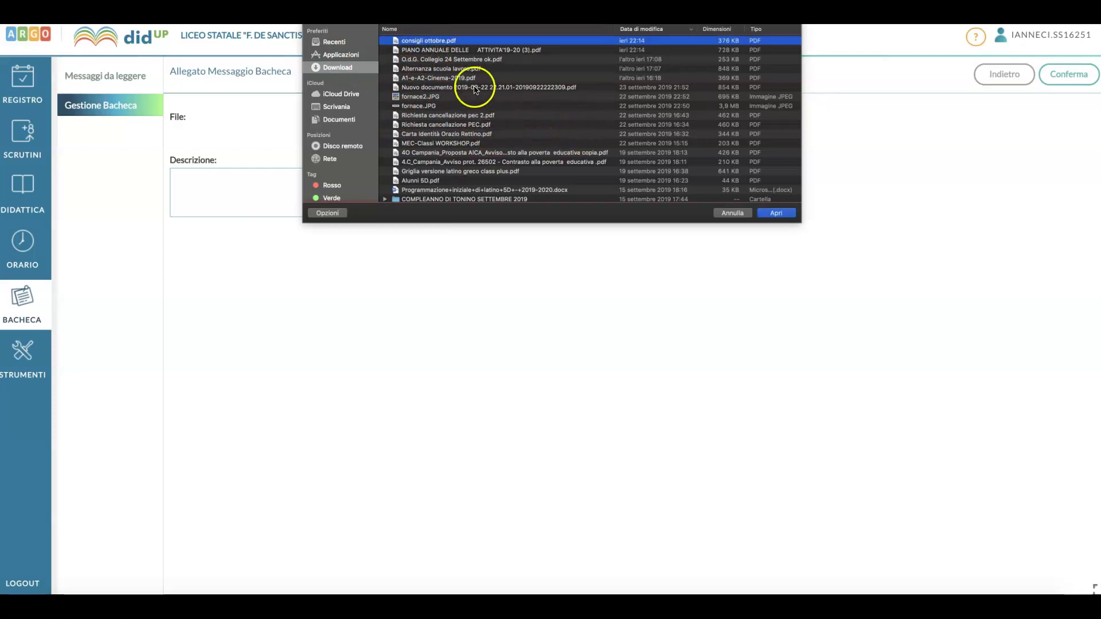
{"action": "left_click", "coordinate": [775, 213]}
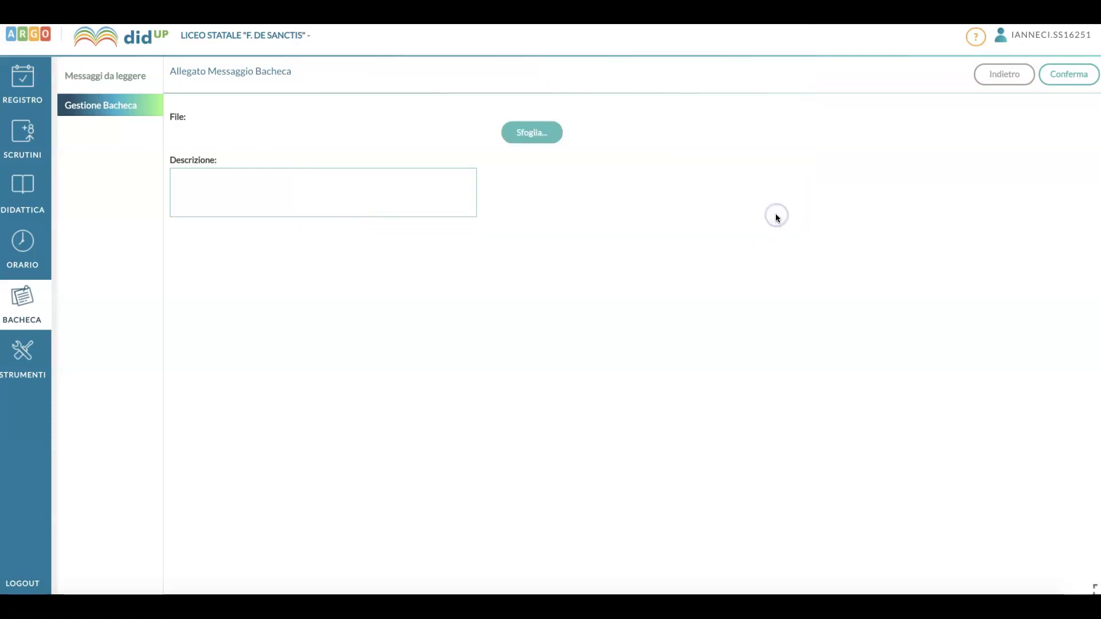
Describe the attachment as 'Programmazione di latino 5D' and confirm it.
{"action": "left_click", "coordinate": [261, 182]}
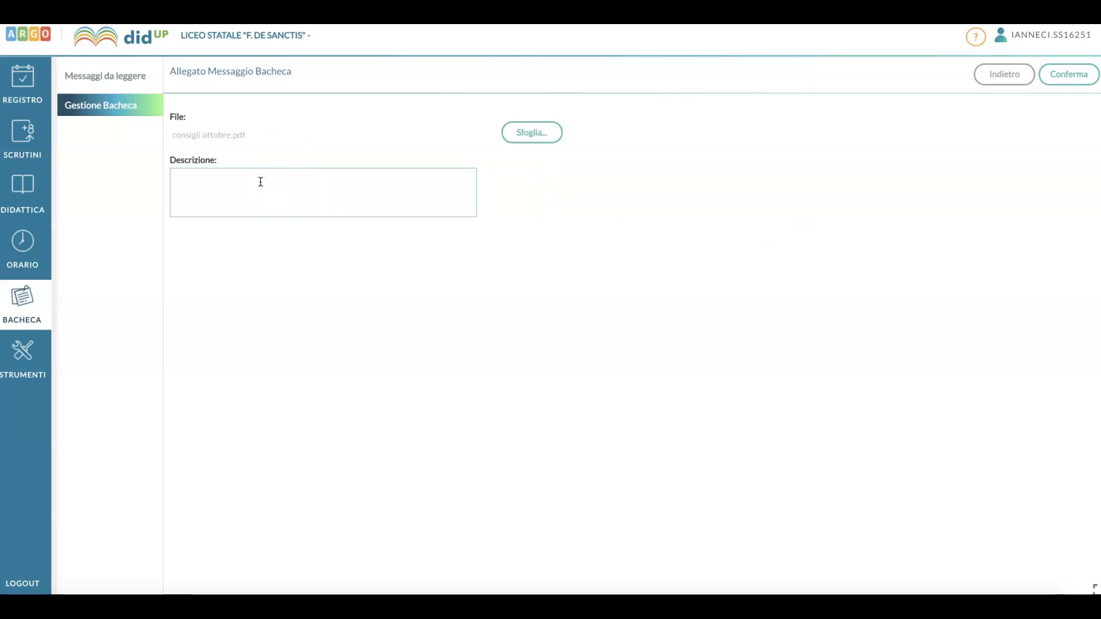
{"action": "type", "text": "Propgr"}
{"action": "key", "text": "BackSpace"}
{"action": "key", "text": "BackSpace"}
{"action": "type", "text": "grammazione di latino 4D"}
{"action": "key", "text": "BackSpace"}
{"action": "key", "text": "BackSpace"}
{"action": "key", "text": "BackSpace"}
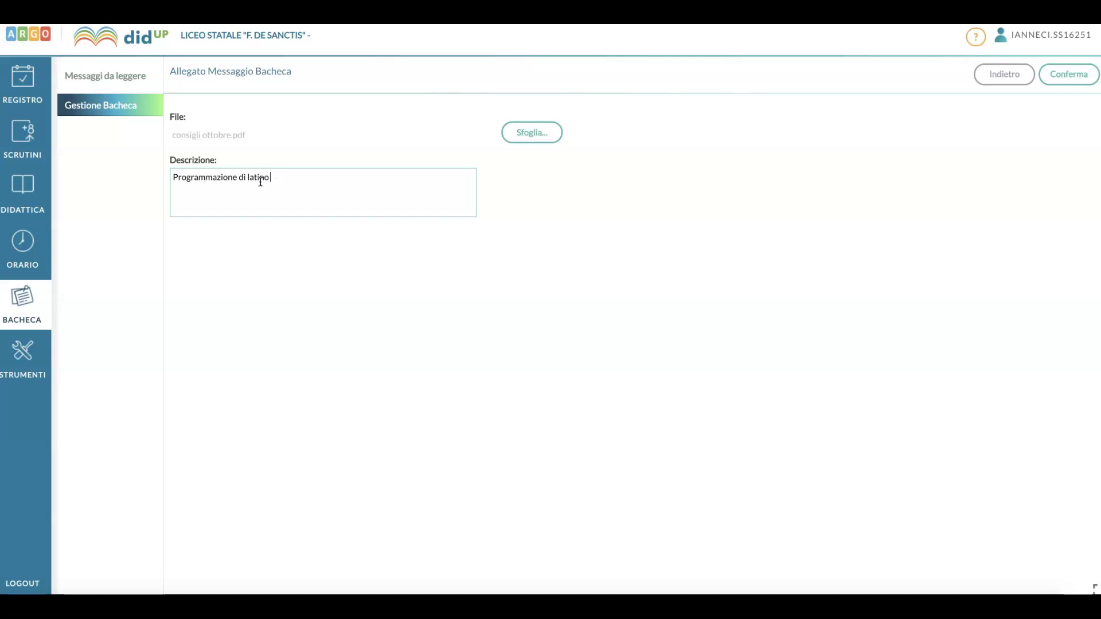
{"action": "type", "text": "5D"}
{"action": "left_click", "coordinate": [1069, 77]}
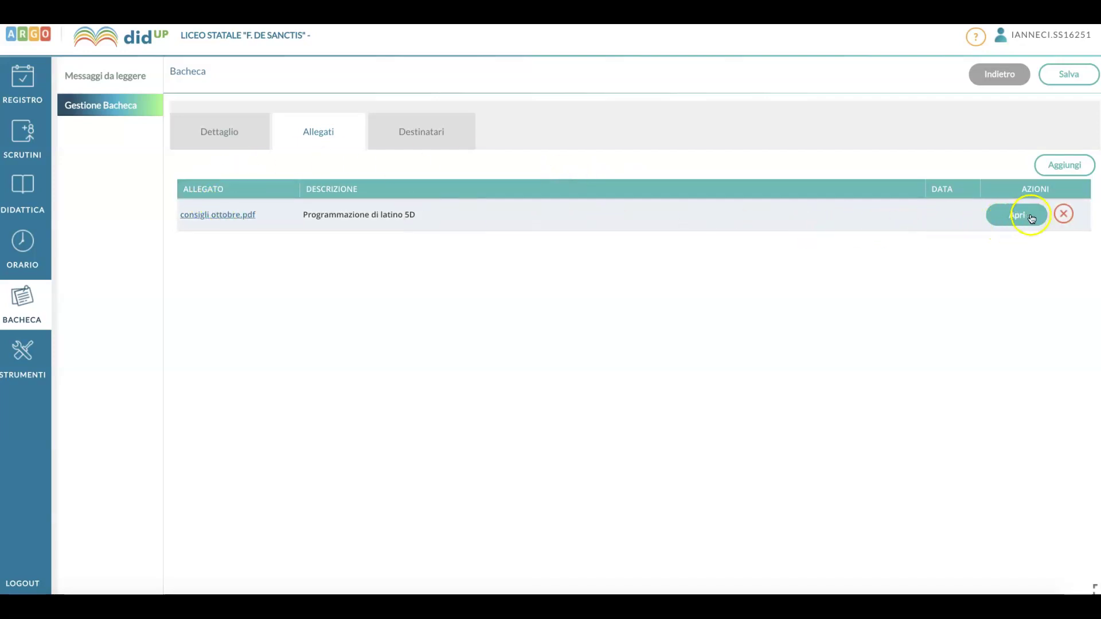
Delete the consigli ottobre.pdf attachment.
{"action": "left_click", "coordinate": [1063, 219]}
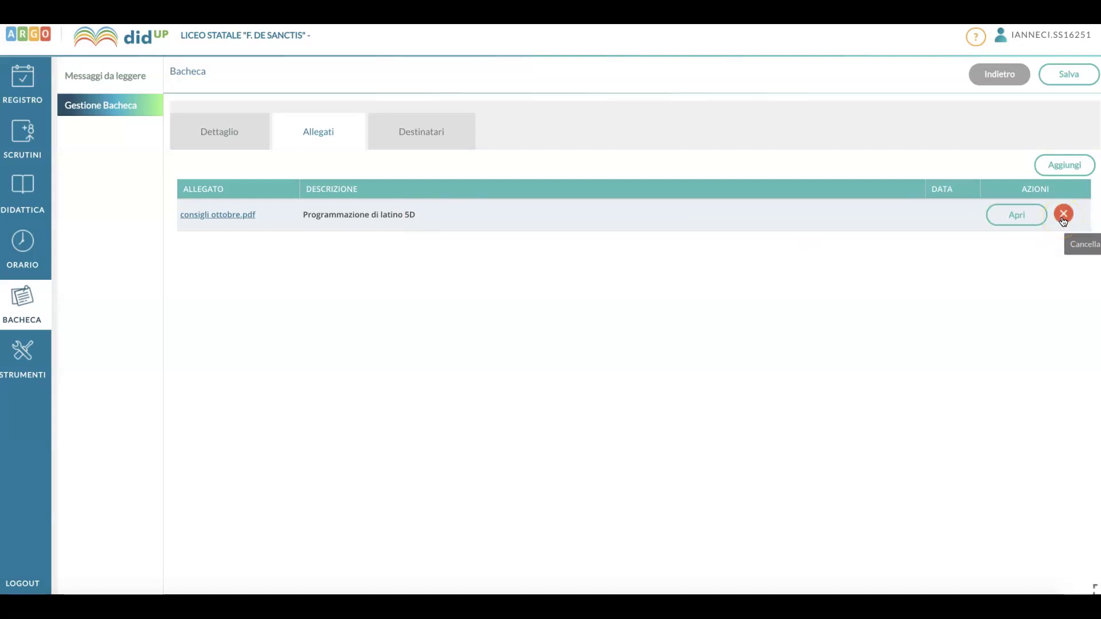
{"action": "left_click", "coordinate": [1063, 221]}
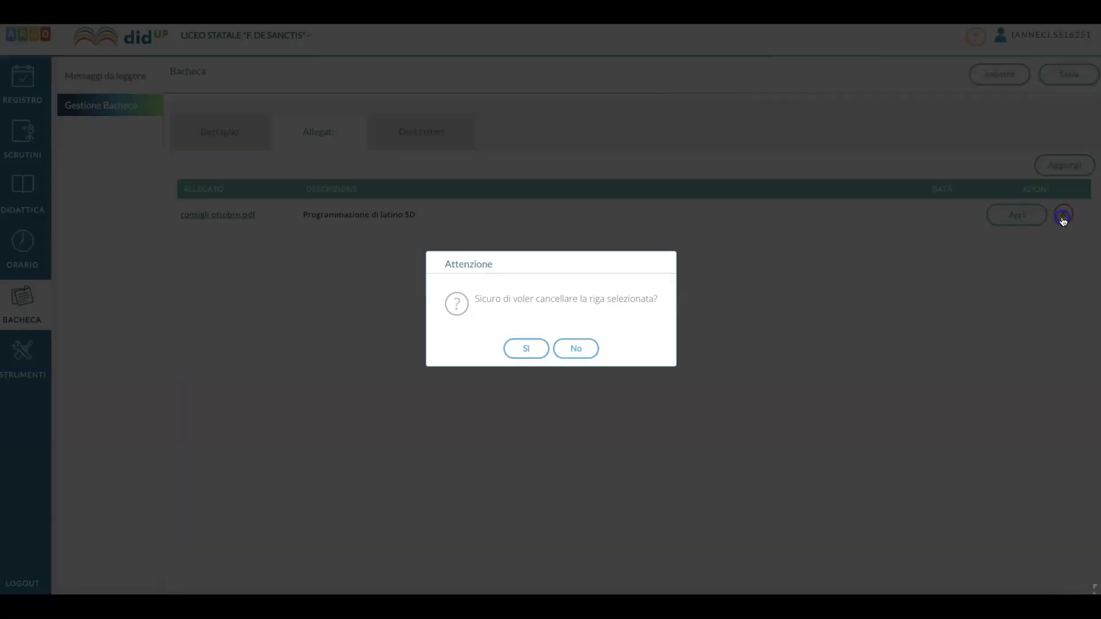
{"action": "left_click", "coordinate": [526, 350]}
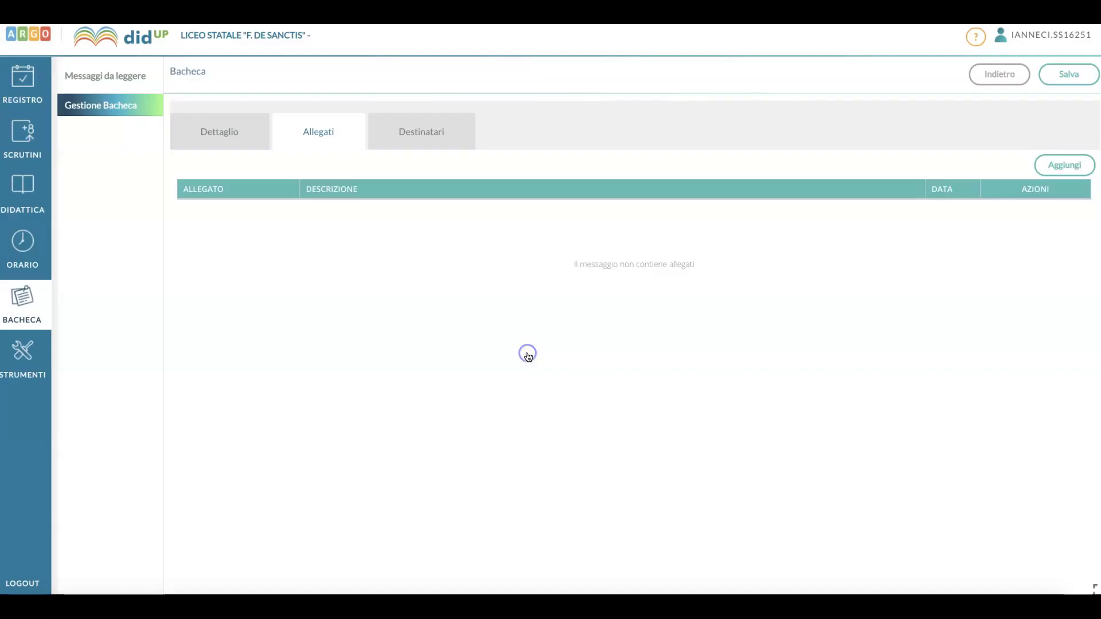
Attach Alternanza scuola lavoro.pdf, described as 'Programmazione di latino per la 5D'.
{"action": "left_click", "coordinate": [1071, 166]}
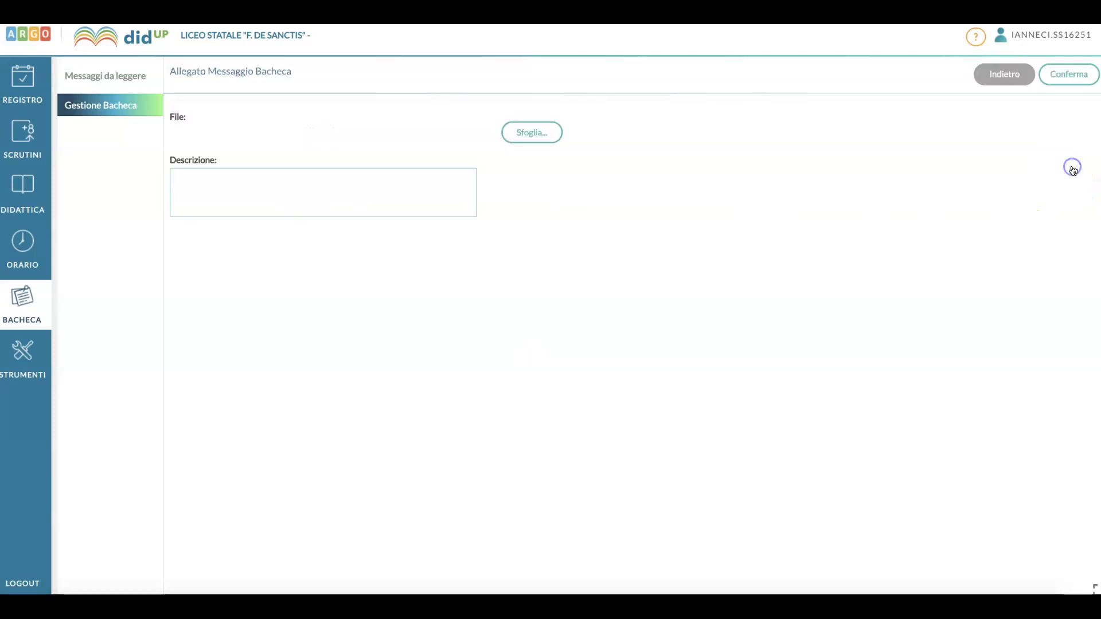
{"action": "left_click", "coordinate": [533, 132]}
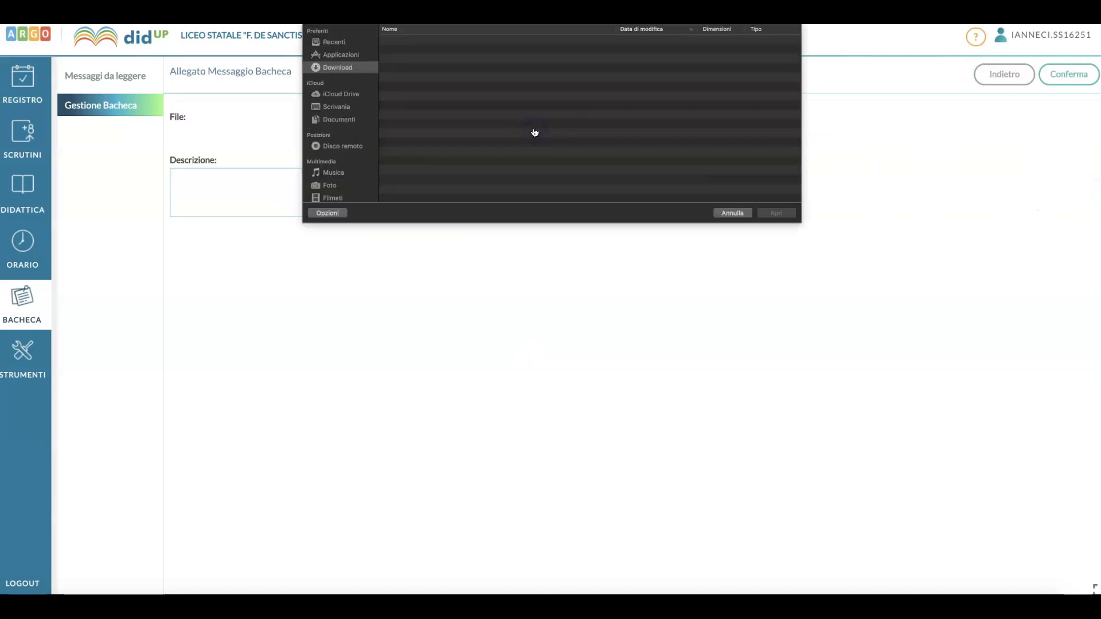
{"action": "left_click", "coordinate": [466, 70]}
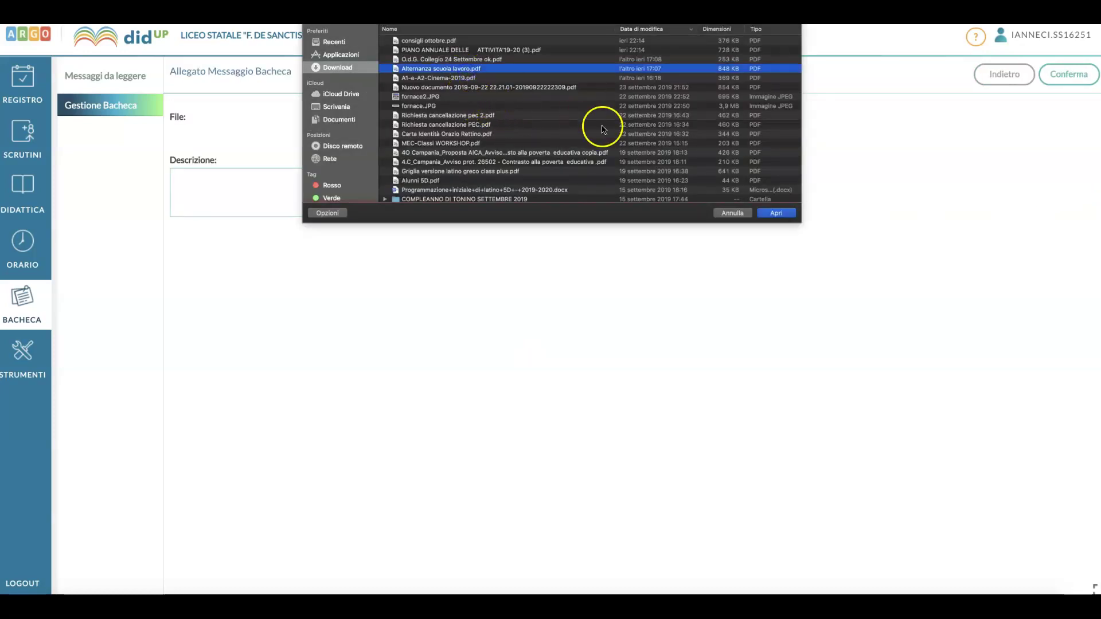
{"action": "left_click", "coordinate": [794, 216]}
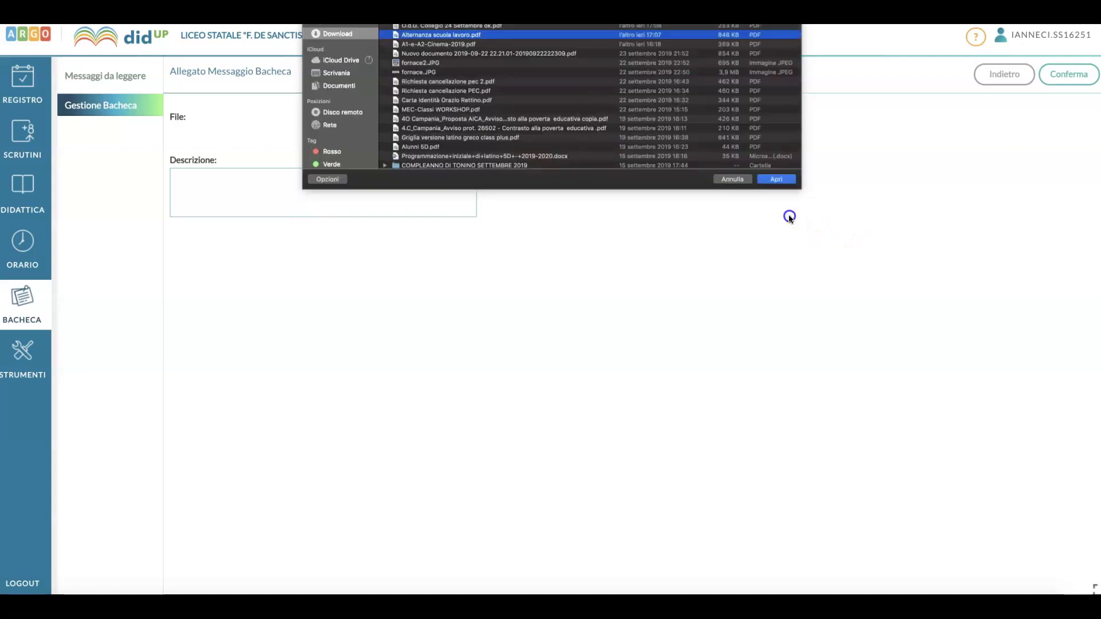
{"action": "left_click", "coordinate": [302, 199]}
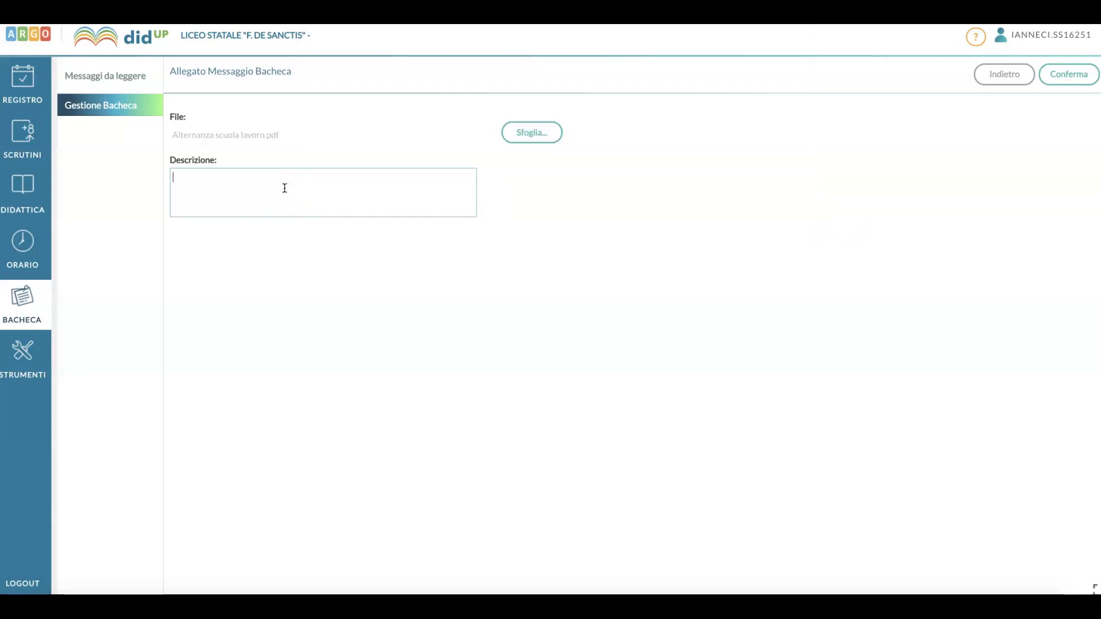
{"action": "type", "text": "Programmazione di latino per la 5D"}
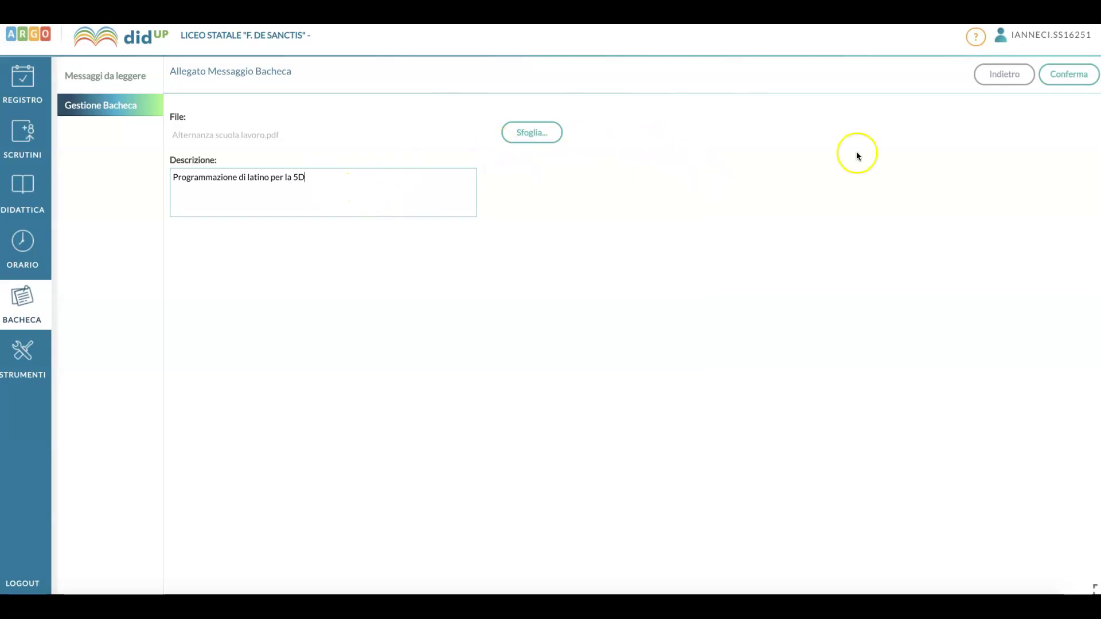
{"action": "left_click", "coordinate": [1067, 86]}
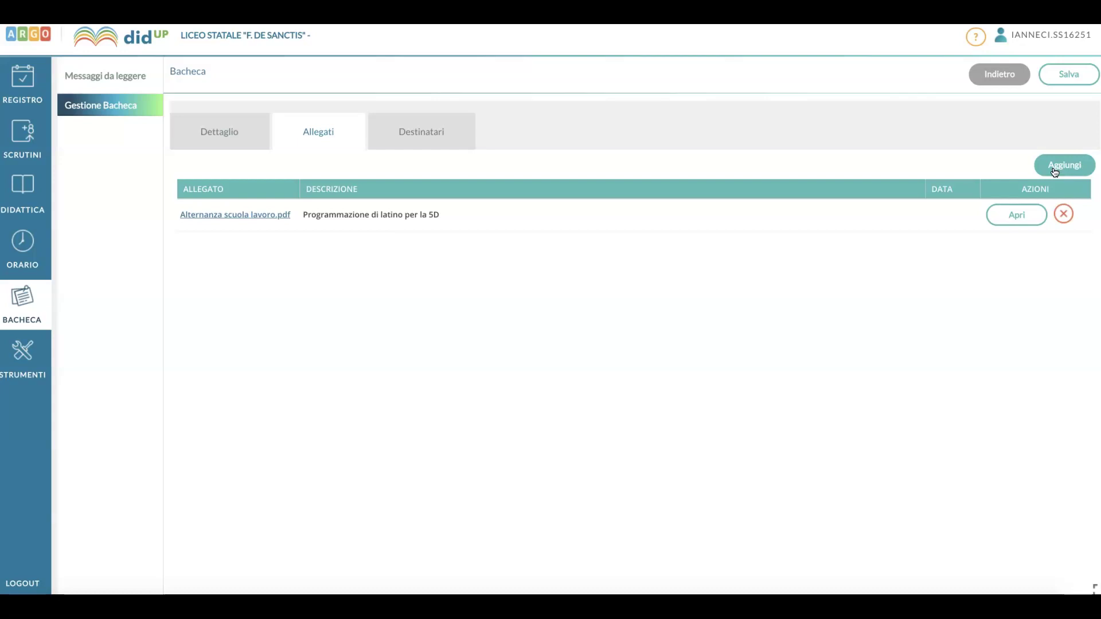
Switch to the notice's Destinatari settings.
{"action": "left_click", "coordinate": [430, 137]}
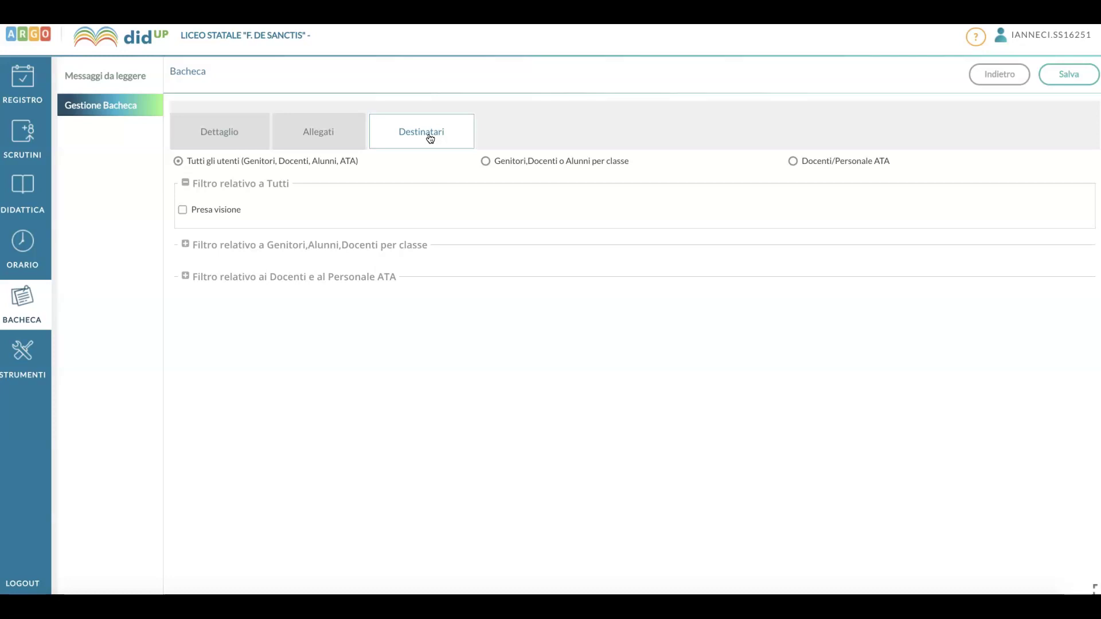
Address the notice by class, choosing Classi singole with only 5D ticked.
{"action": "left_click", "coordinate": [486, 161]}
{"action": "left_click", "coordinate": [191, 318]}
{"action": "left_click", "coordinate": [1057, 328]}
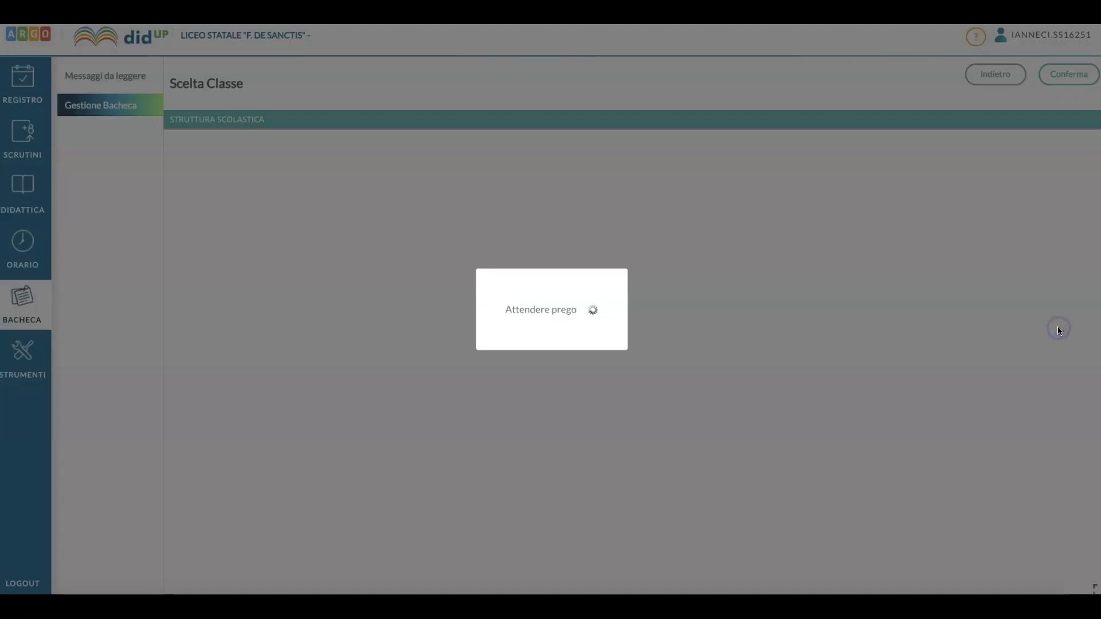
{"action": "scroll", "coordinate": [253, 436], "scroll_direction": "down", "scroll_amount": 3}
{"action": "left_click", "coordinate": [213, 416]}
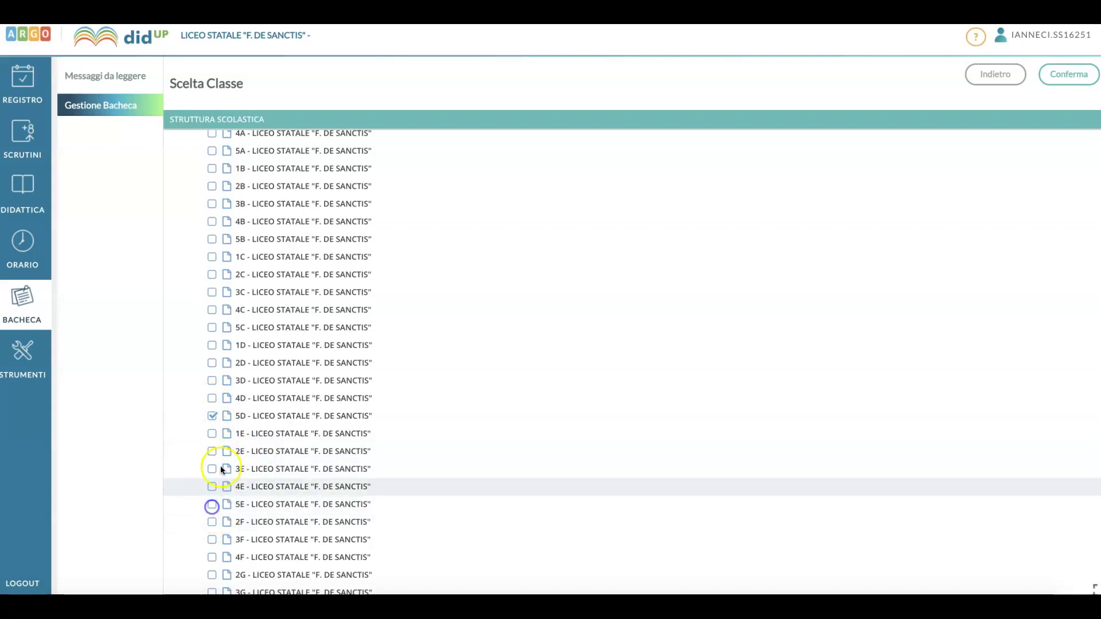
{"action": "left_click", "coordinate": [1071, 77]}
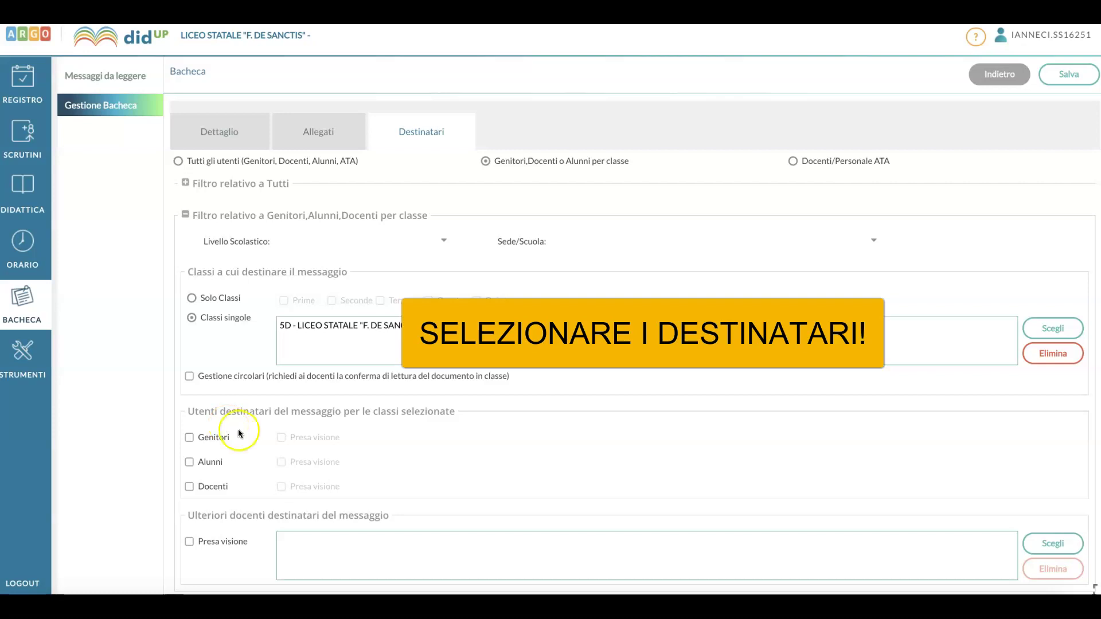
Tick Genitori, Alunni and Docenti so 5D parents, pupils and teachers receive the notice.
{"action": "scroll", "coordinate": [240, 430], "scroll_direction": "down", "scroll_amount": 1}
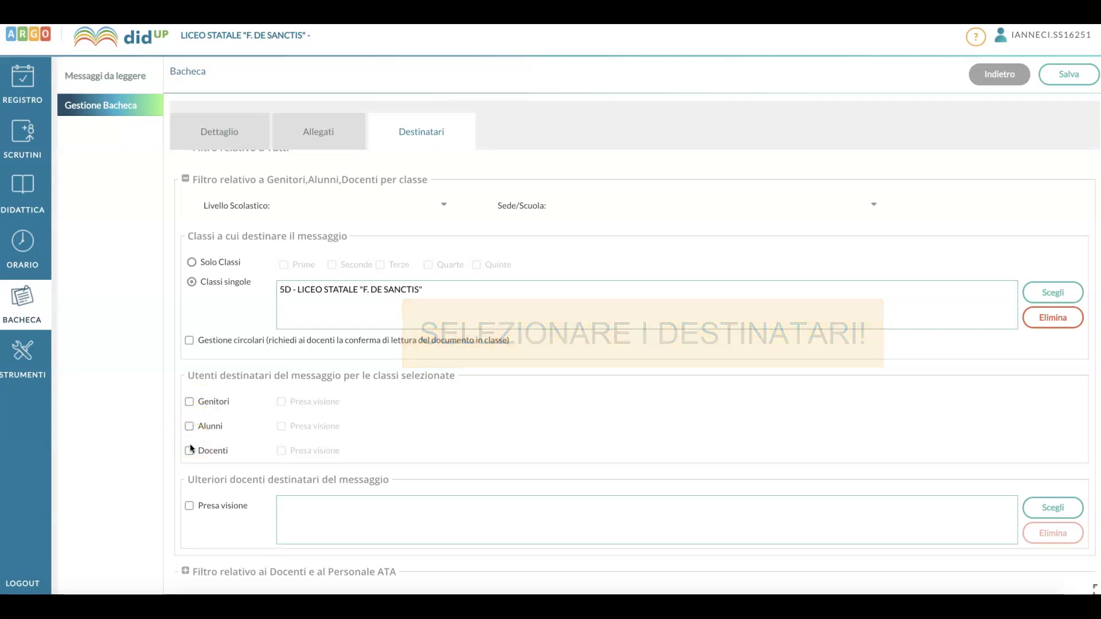
{"action": "left_click", "coordinate": [189, 402]}
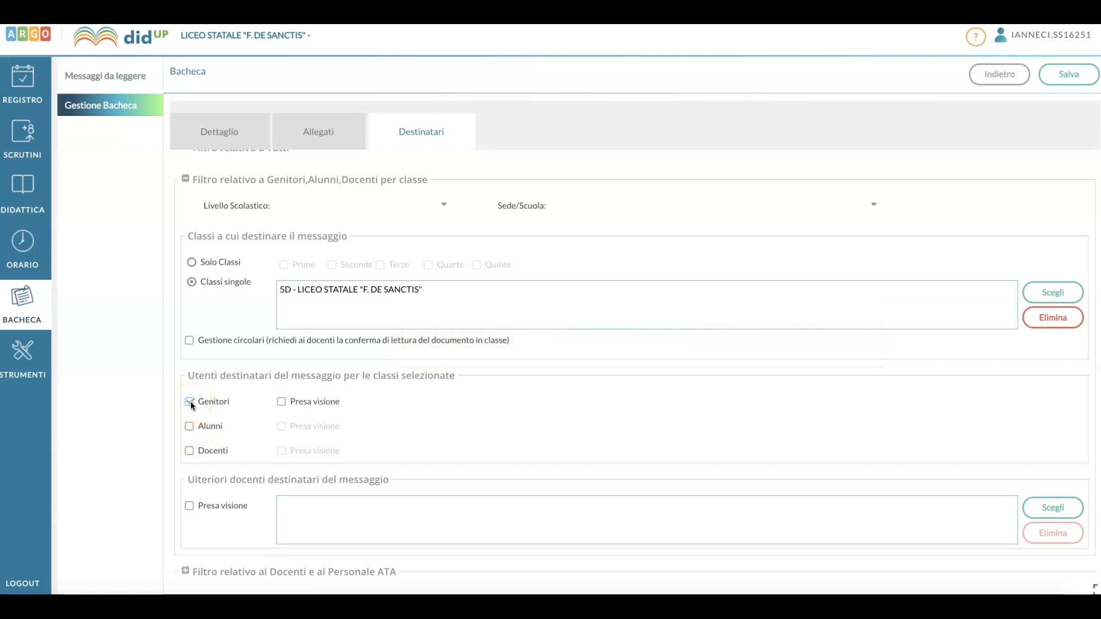
{"action": "left_click", "coordinate": [190, 427]}
{"action": "left_click", "coordinate": [191, 450]}
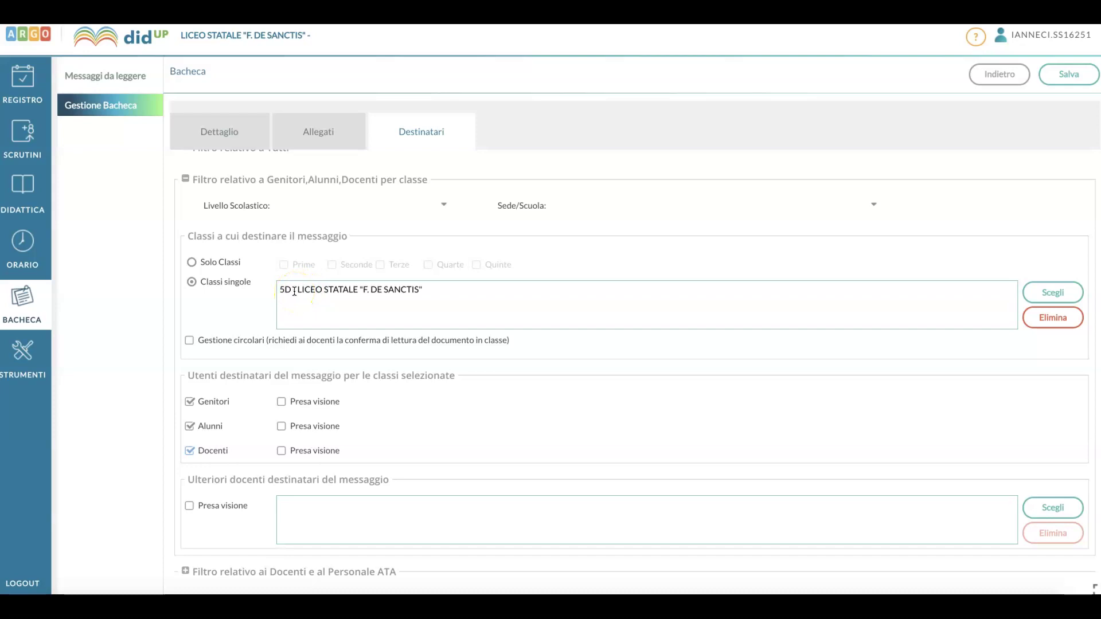
{"action": "left_click", "coordinate": [347, 288]}
Save the notice and filter the notice board by the author's surname.
{"action": "left_click", "coordinate": [1067, 78]}
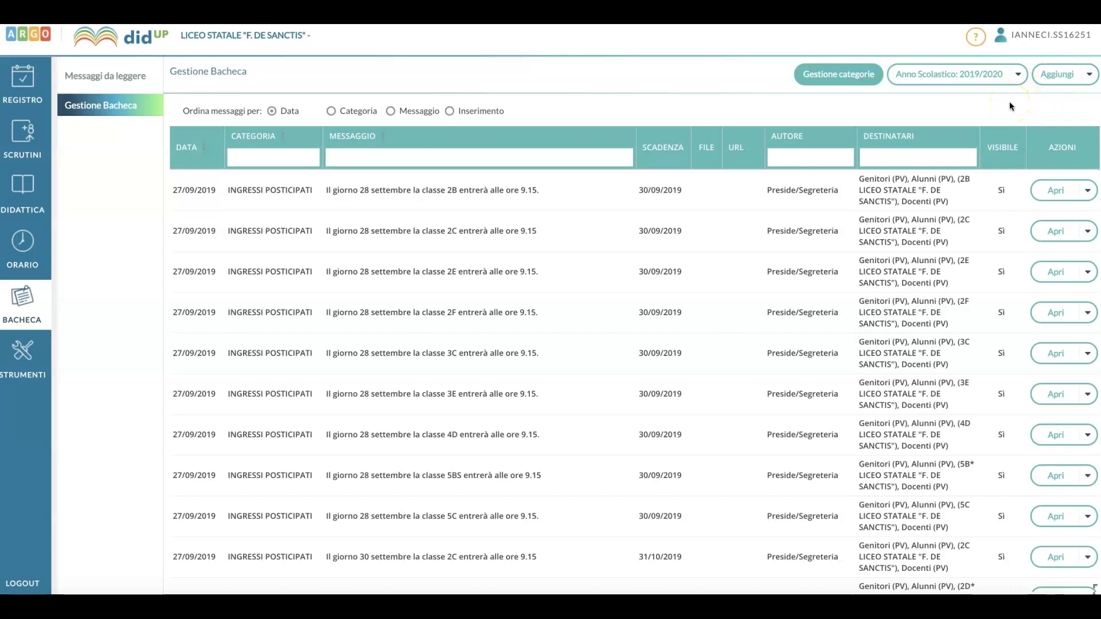
{"action": "left_click", "coordinate": [844, 160]}
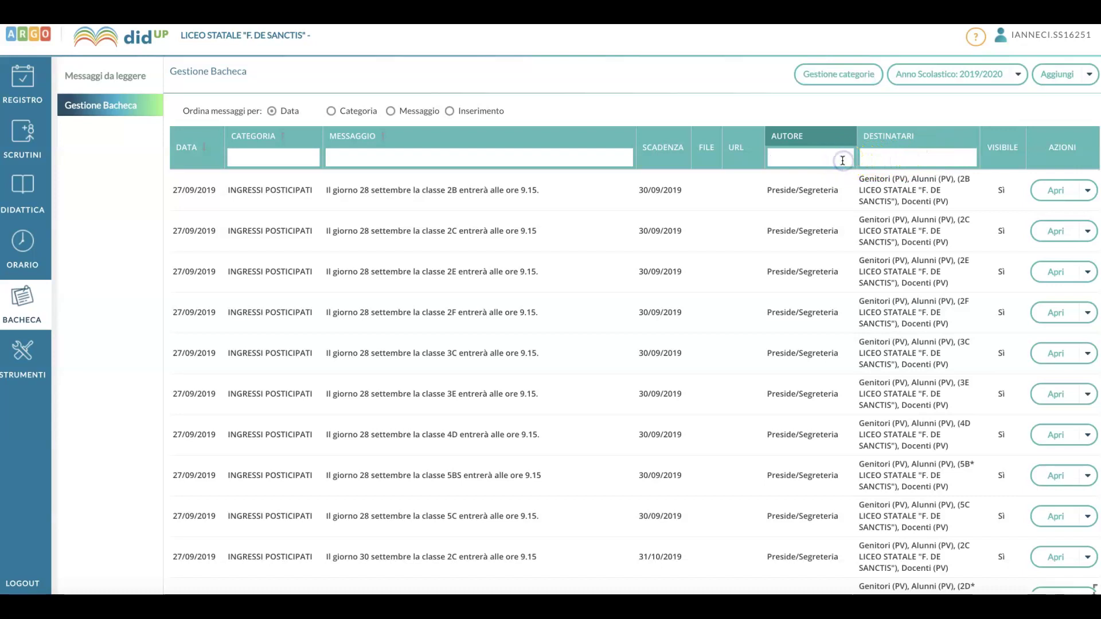
{"action": "type", "text": "ianneci"}
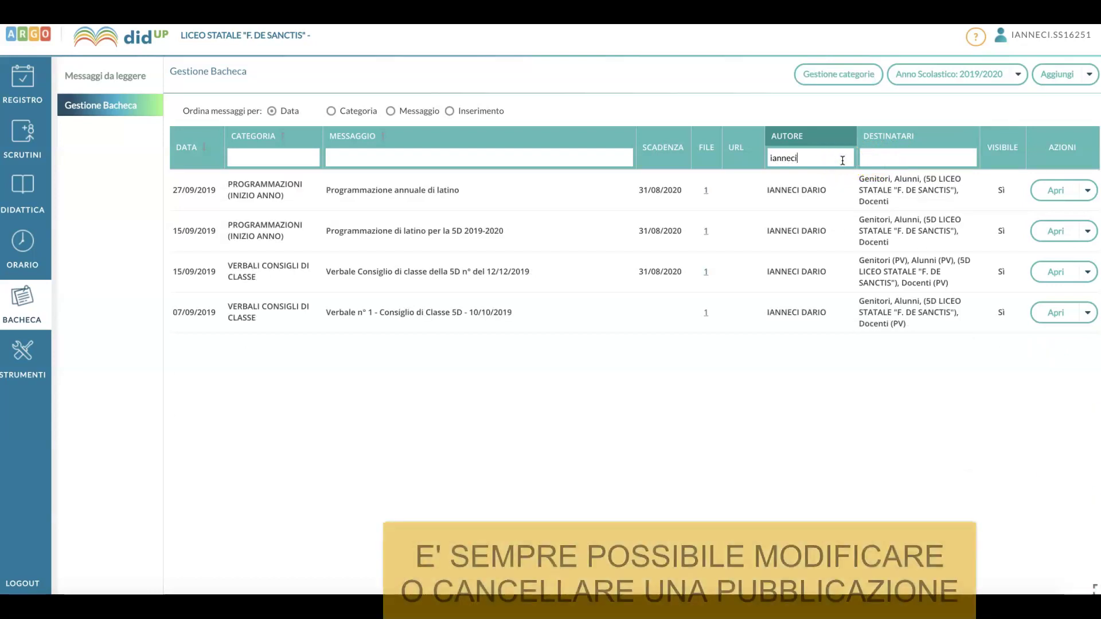
{"action": "left_click", "coordinate": [778, 194]}
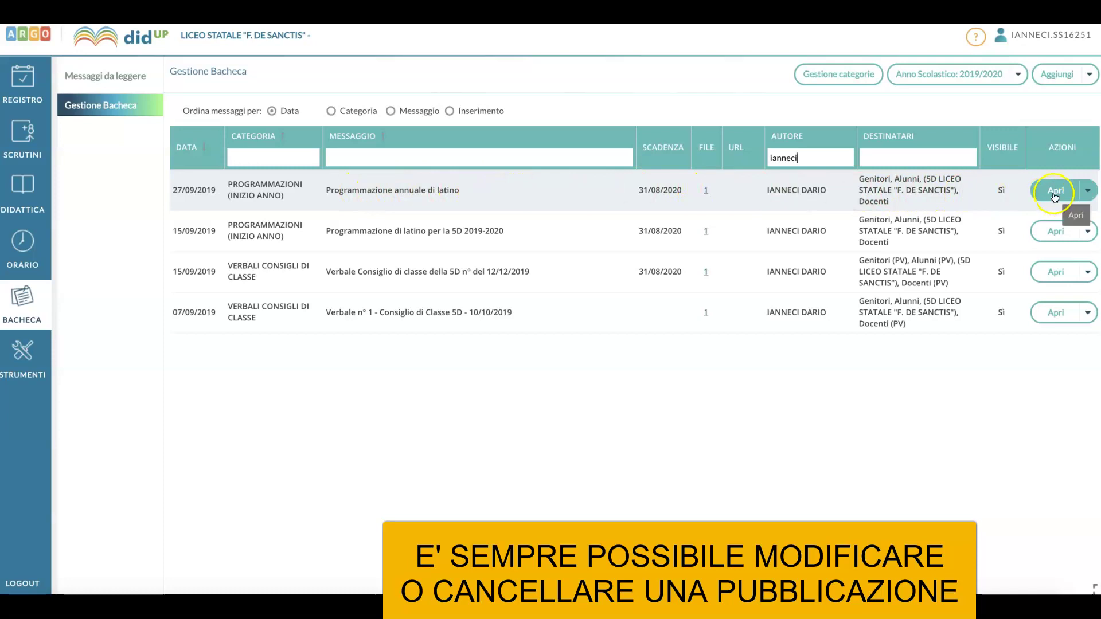
Start deleting the 'Programmazione annuale di latino' notice, then answer No to keep it.
{"action": "left_click", "coordinate": [1087, 191]}
{"action": "left_click", "coordinate": [1063, 212]}
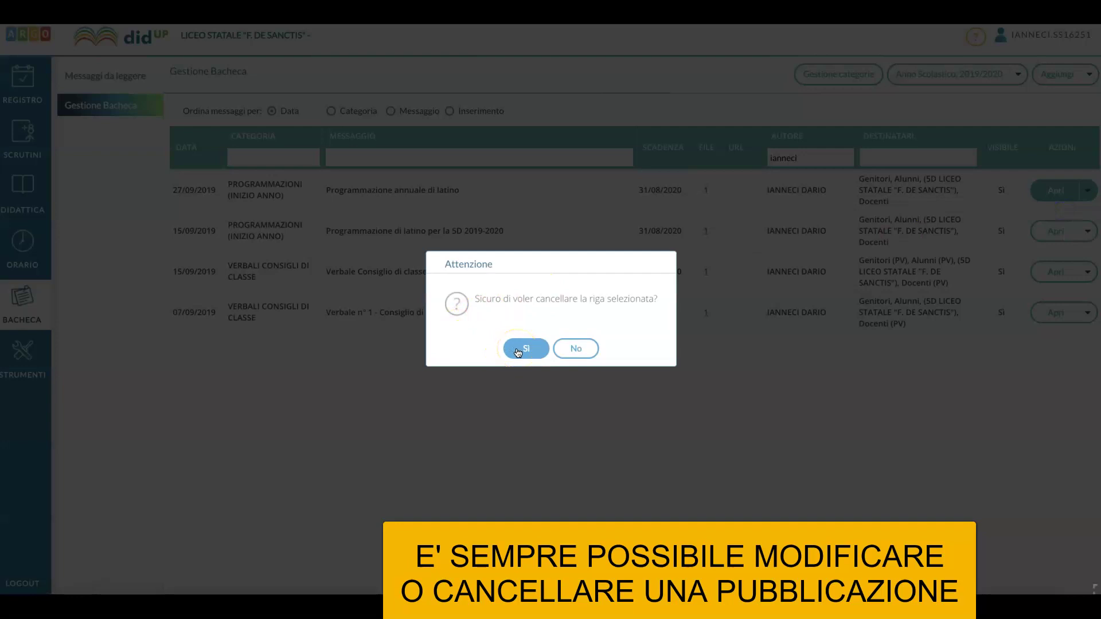
{"action": "left_click", "coordinate": [559, 349]}
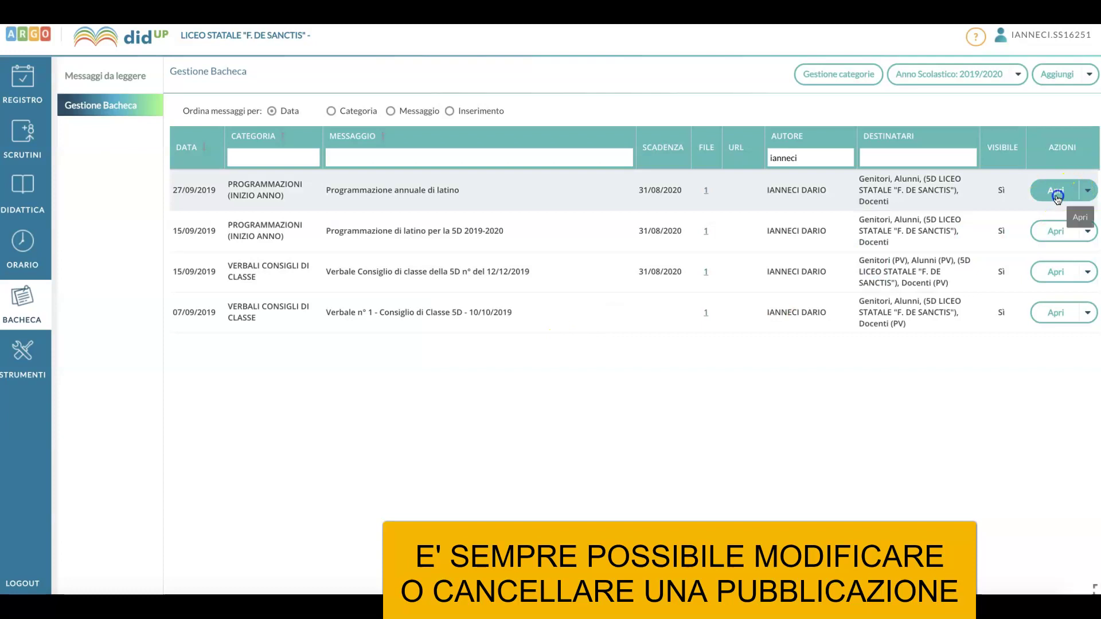
{"action": "left_click", "coordinate": [1056, 191]}
{"action": "left_click", "coordinate": [321, 139]}
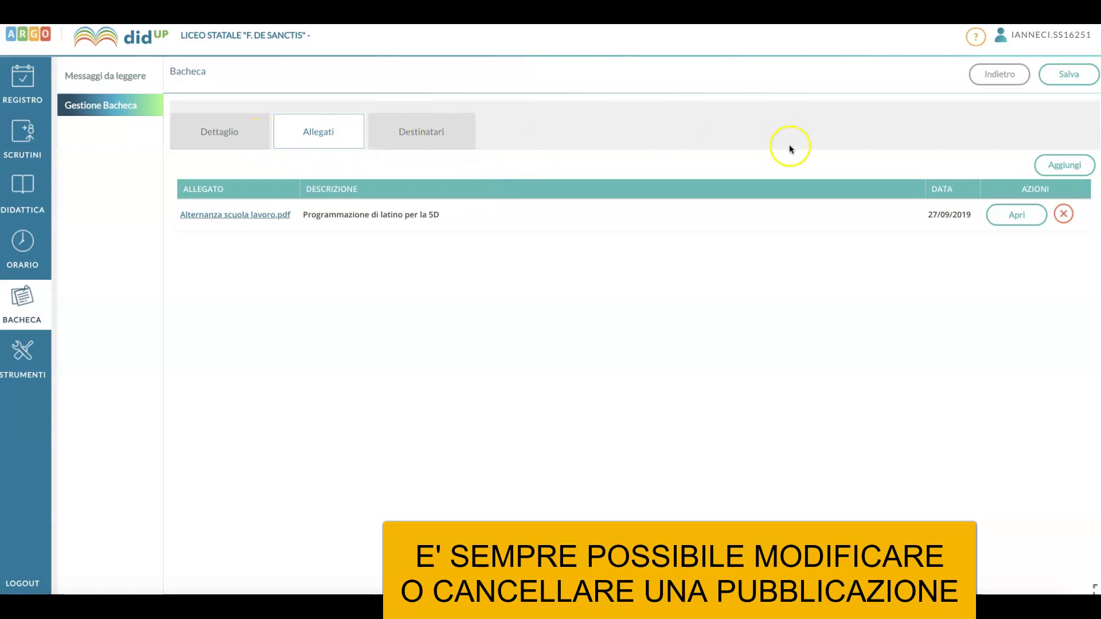
{"action": "left_click", "coordinate": [1063, 82]}
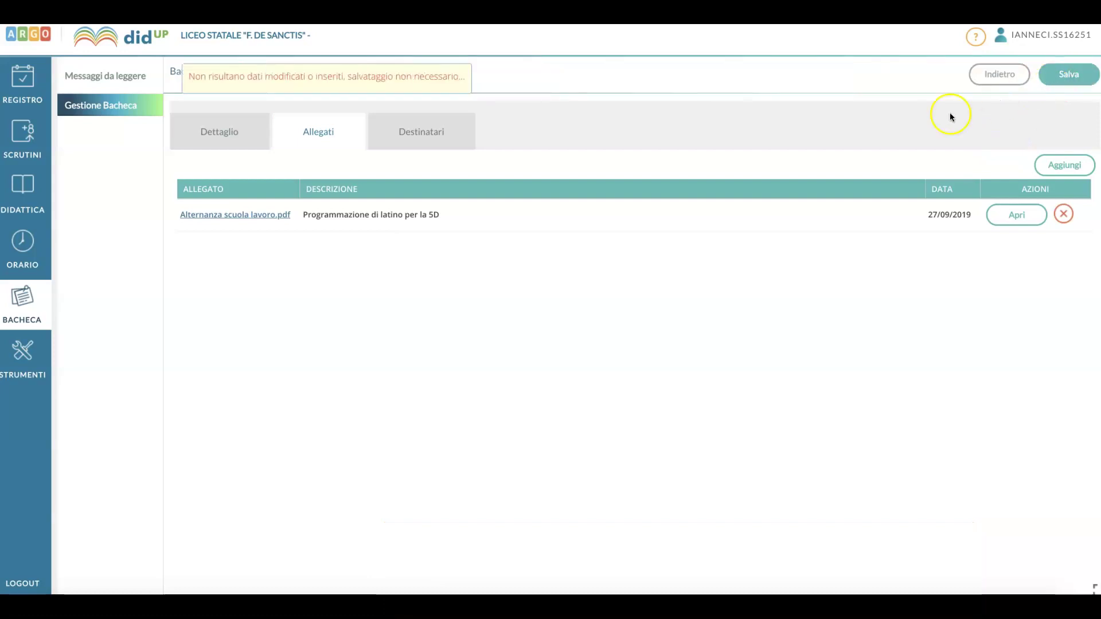
{"action": "left_click", "coordinate": [1009, 74]}
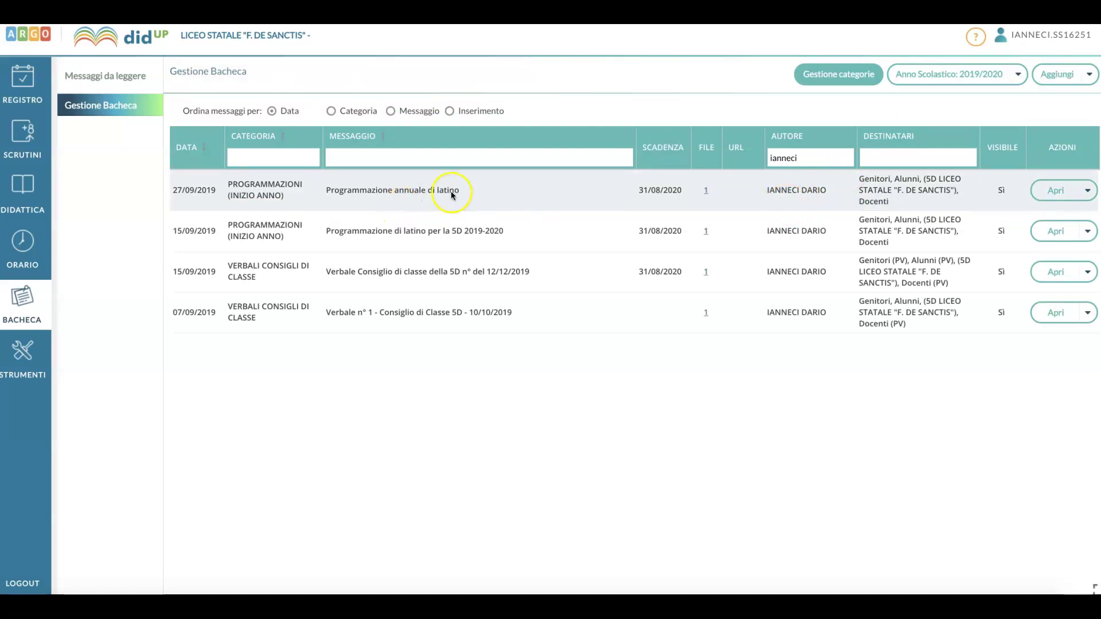
Delete the 27/09/2019 'Programmazione annuale di latino' notice via Cancella, confirming with Sì.
{"action": "left_click", "coordinate": [555, 199]}
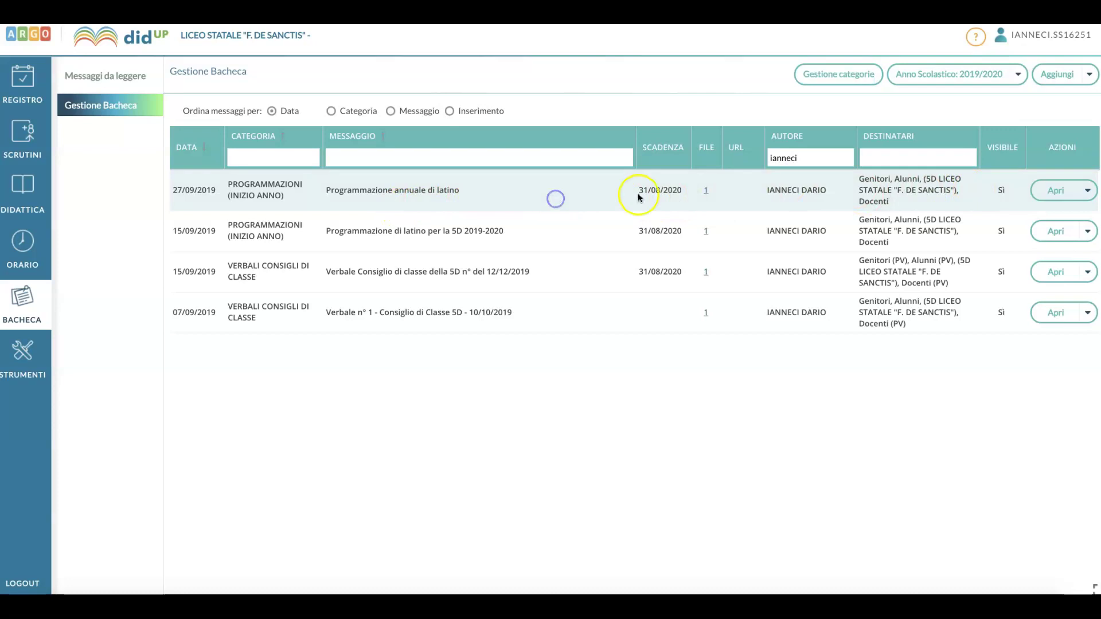
{"action": "left_click", "coordinate": [1088, 192]}
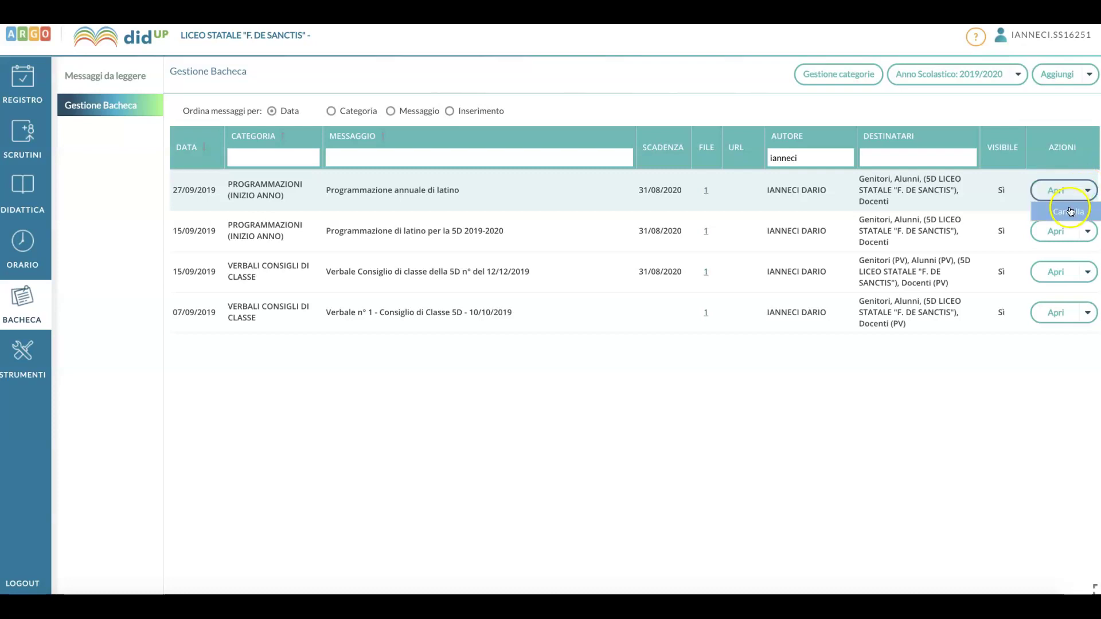
{"action": "left_click", "coordinate": [1069, 212]}
{"action": "left_click", "coordinate": [526, 351]}
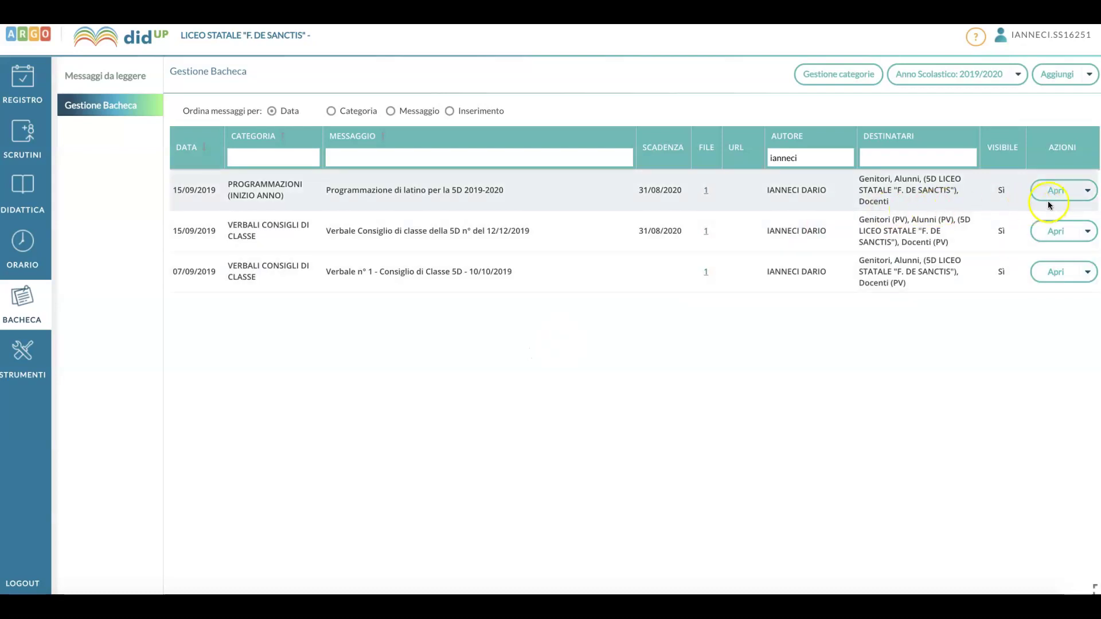
{"action": "left_click", "coordinate": [1069, 199]}
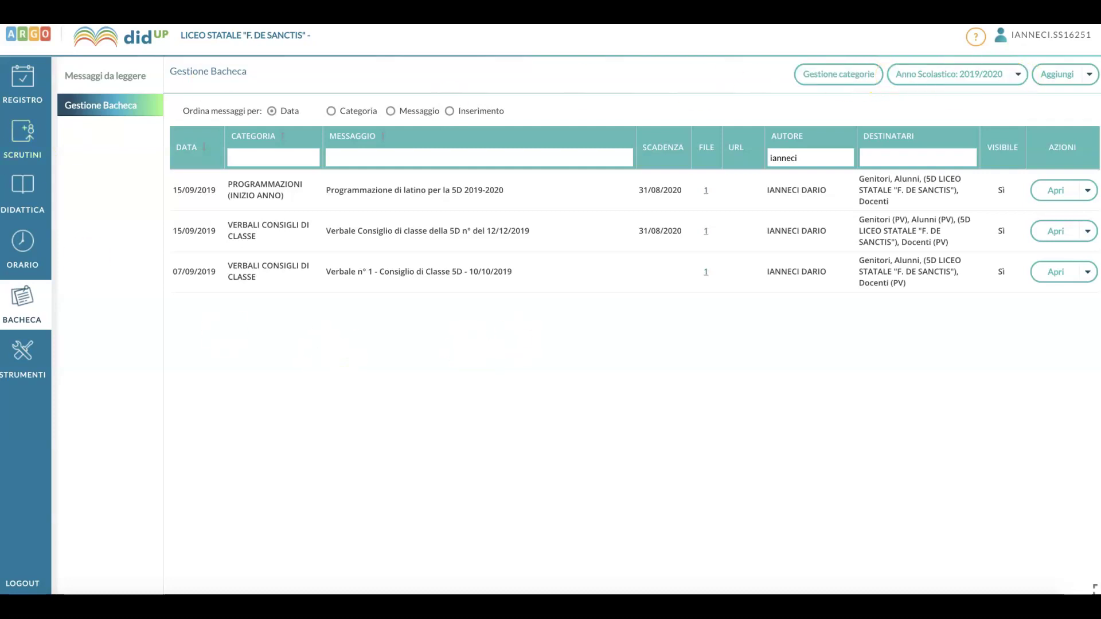
Add a new notice with the description 'Programmazione di italiano'.
{"action": "left_click", "coordinate": [132, 107]}
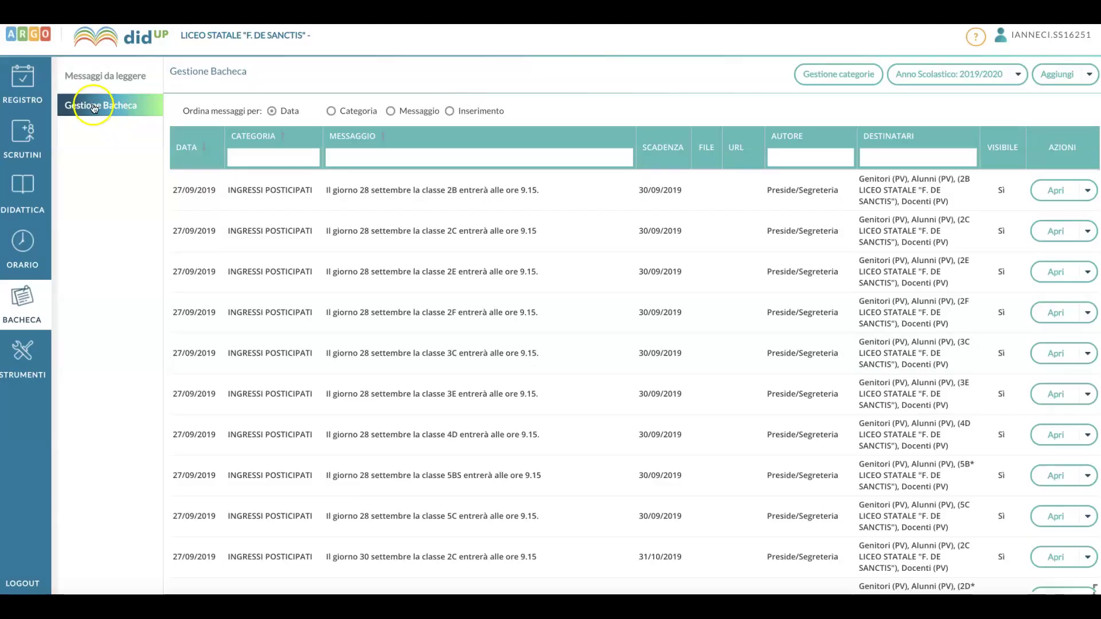
{"action": "left_click", "coordinate": [1059, 75]}
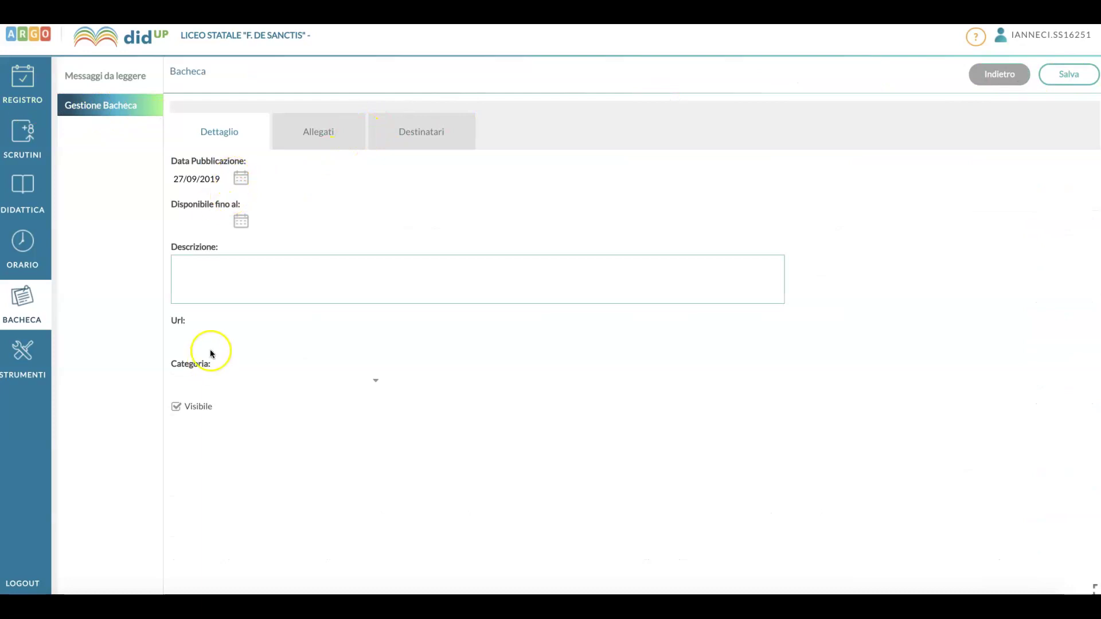
{"action": "left_click", "coordinate": [231, 279]}
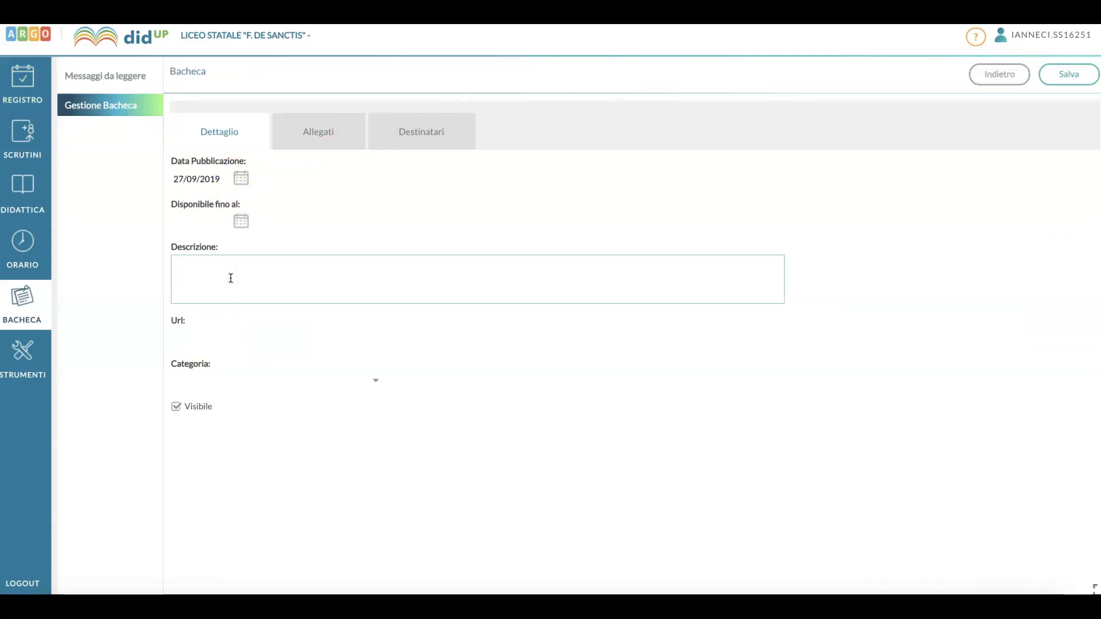
{"action": "type", "text": "Programmazion"}
{"action": "type", "text": "i ti"}
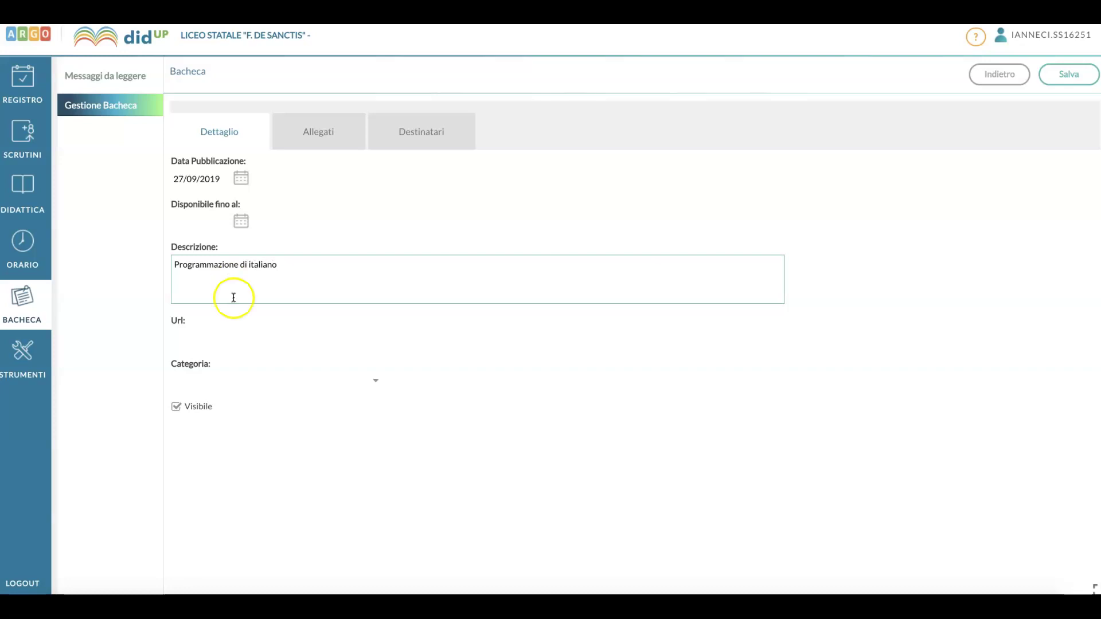
Choose PROGRAMMAZIONI (INIZIO ANNO) as the notice category.
{"action": "left_click", "coordinate": [258, 373]}
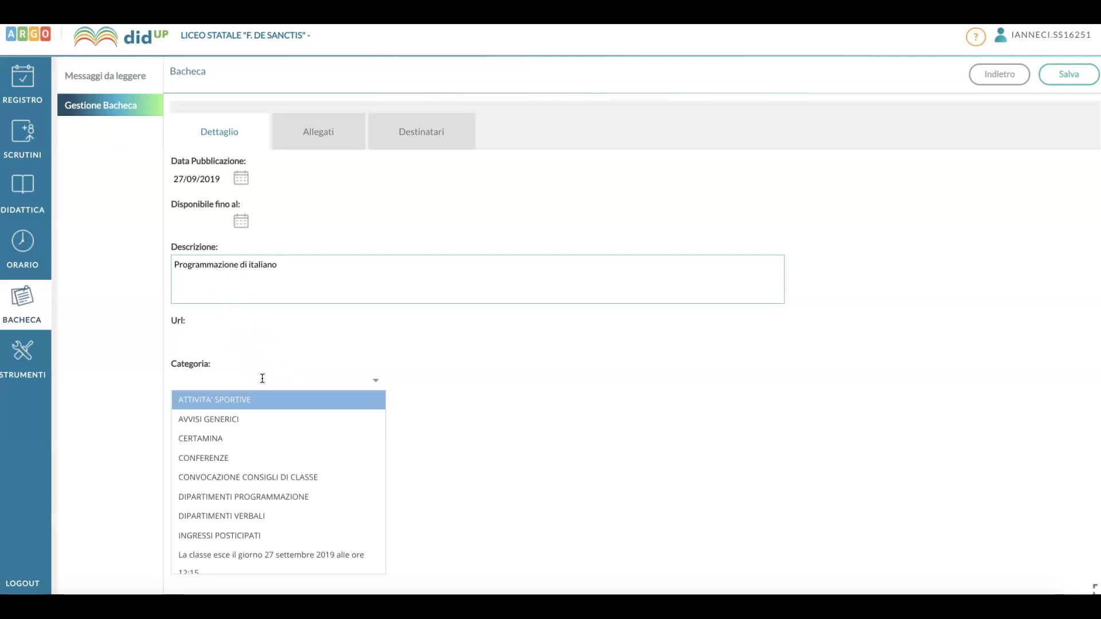
{"action": "scroll", "coordinate": [270, 458], "scroll_direction": "down", "scroll_amount": 5}
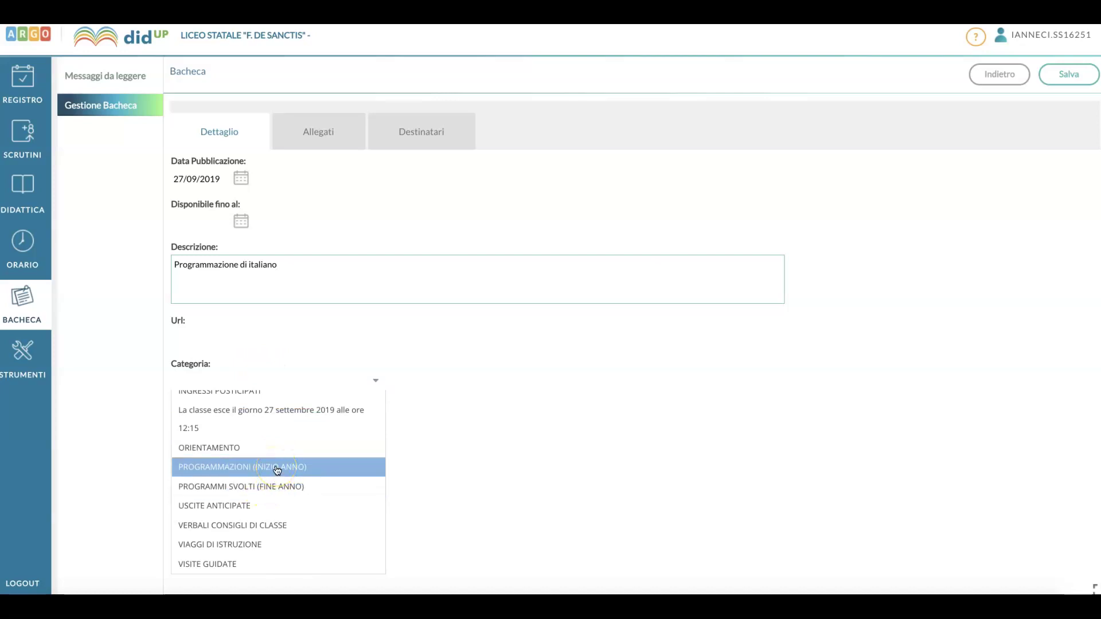
{"action": "left_click", "coordinate": [276, 486]}
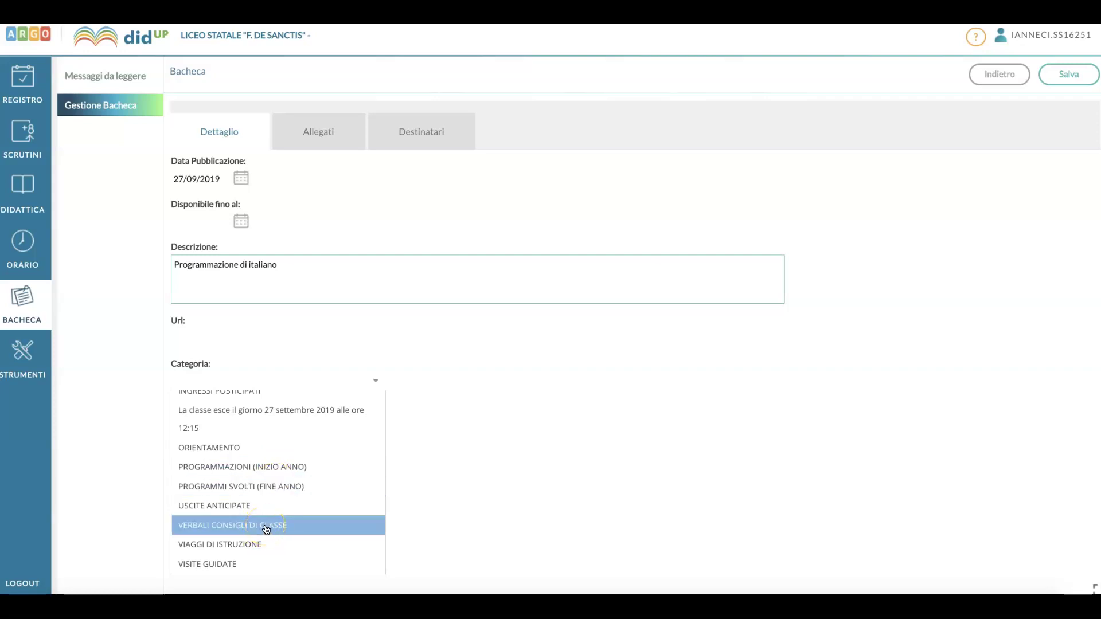
Attach the file Richiesta cancellazione pec 2.pdf, described as 'Programamzione diitaliano'.
{"action": "left_click", "coordinate": [313, 126]}
{"action": "left_click", "coordinate": [1061, 166]}
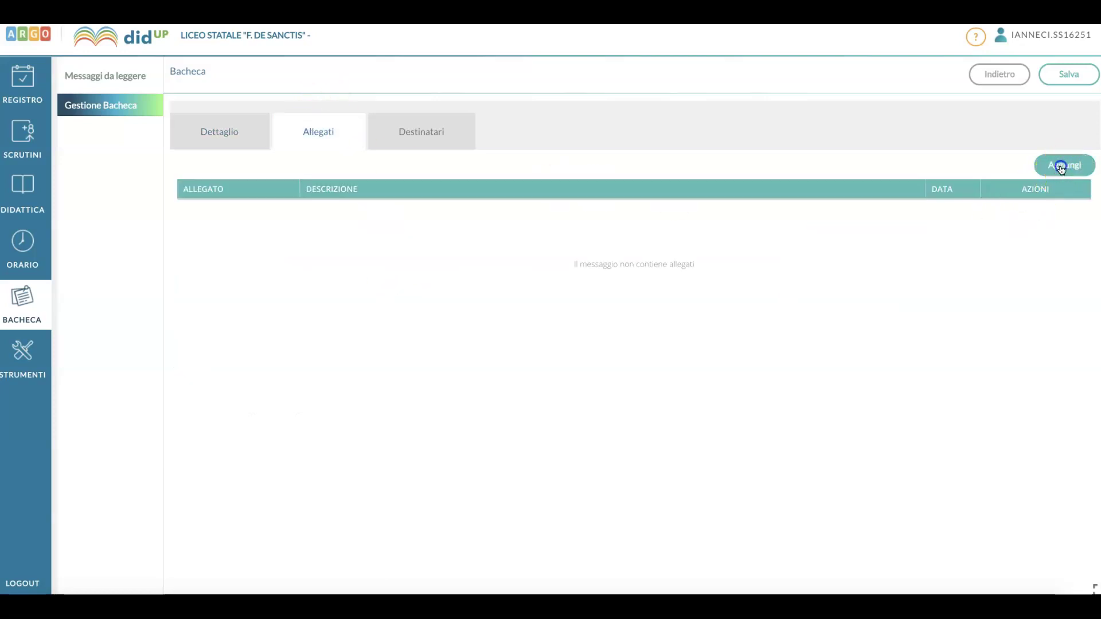
{"action": "left_click", "coordinate": [535, 133]}
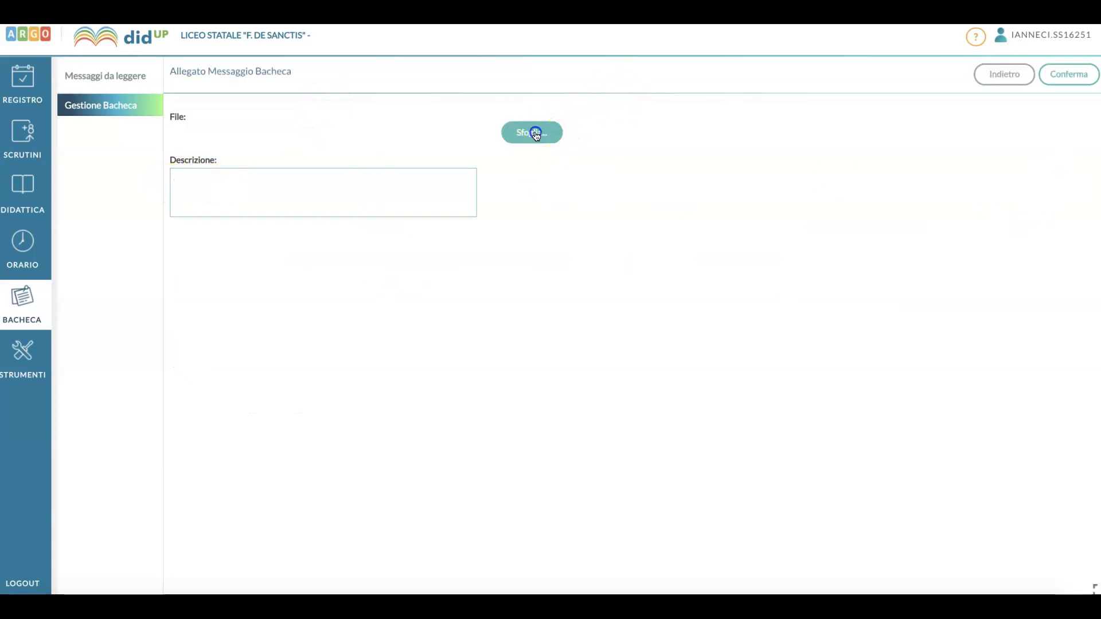
{"action": "left_click", "coordinate": [479, 117]}
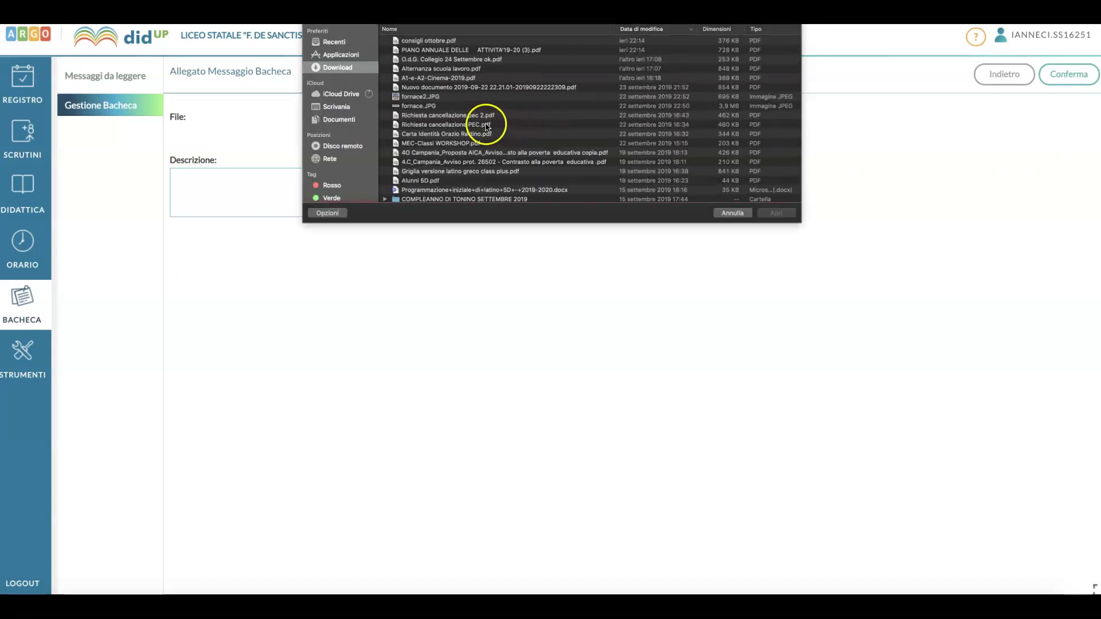
{"action": "left_click", "coordinate": [767, 216]}
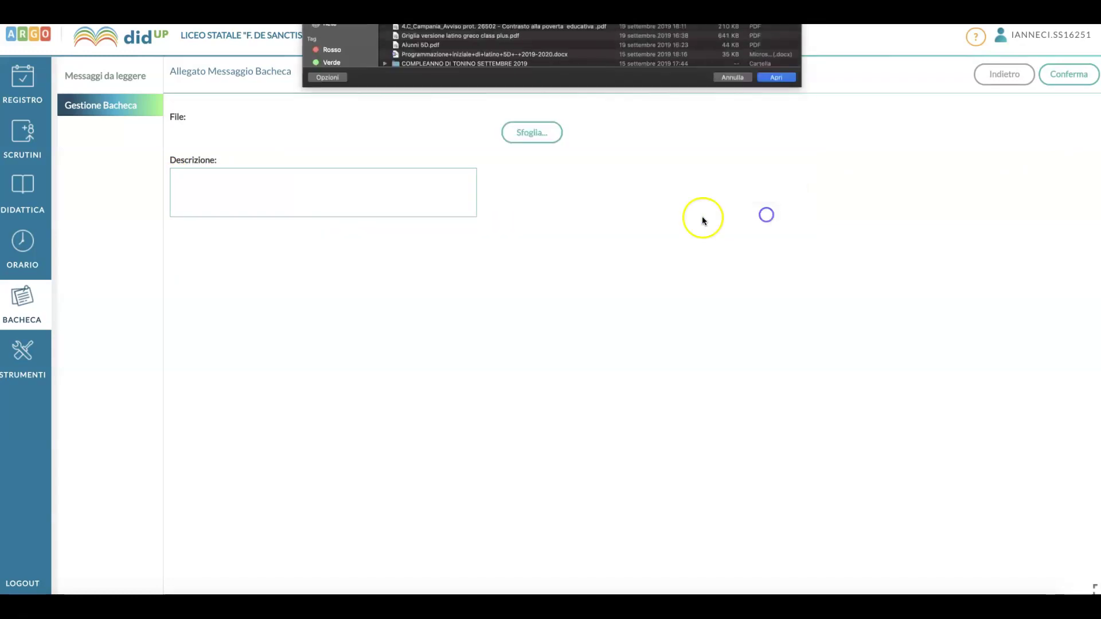
{"action": "left_click", "coordinate": [330, 199]}
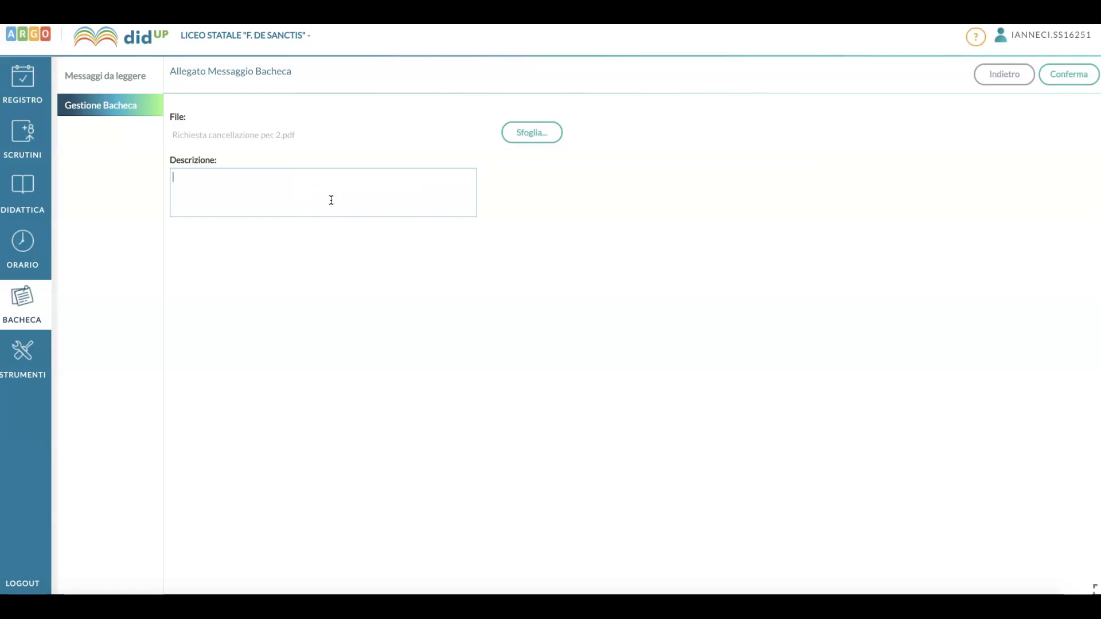
{"action": "type", "text": "Programamzione diitaliano"}
{"action": "left_click", "coordinate": [1067, 75]}
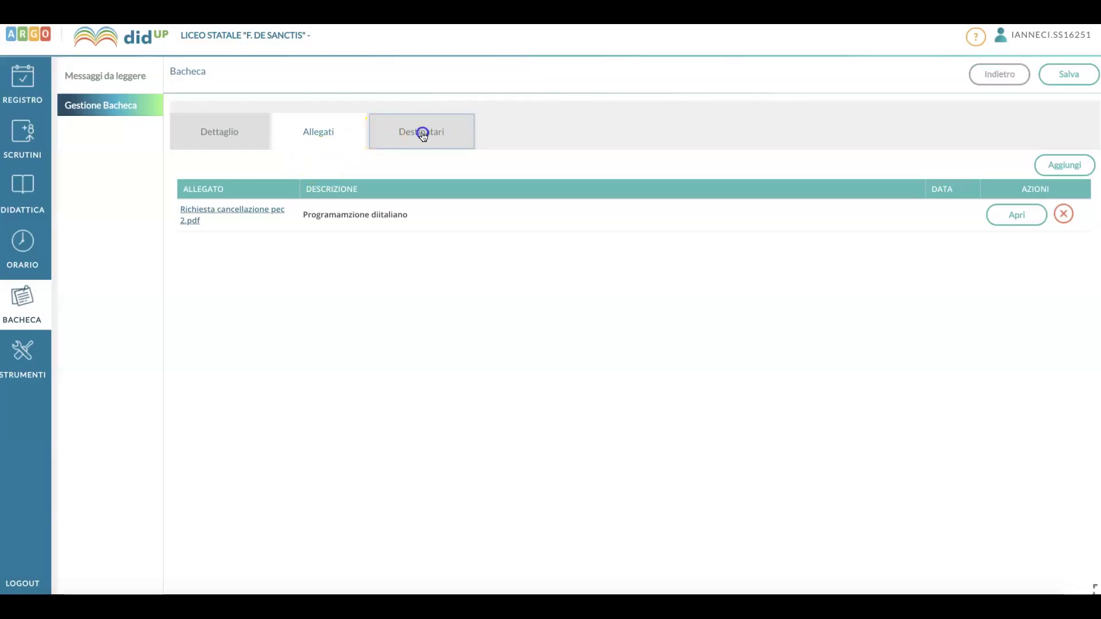
Address the notice by class, selecting the single class 5D.
{"action": "left_click", "coordinate": [423, 134]}
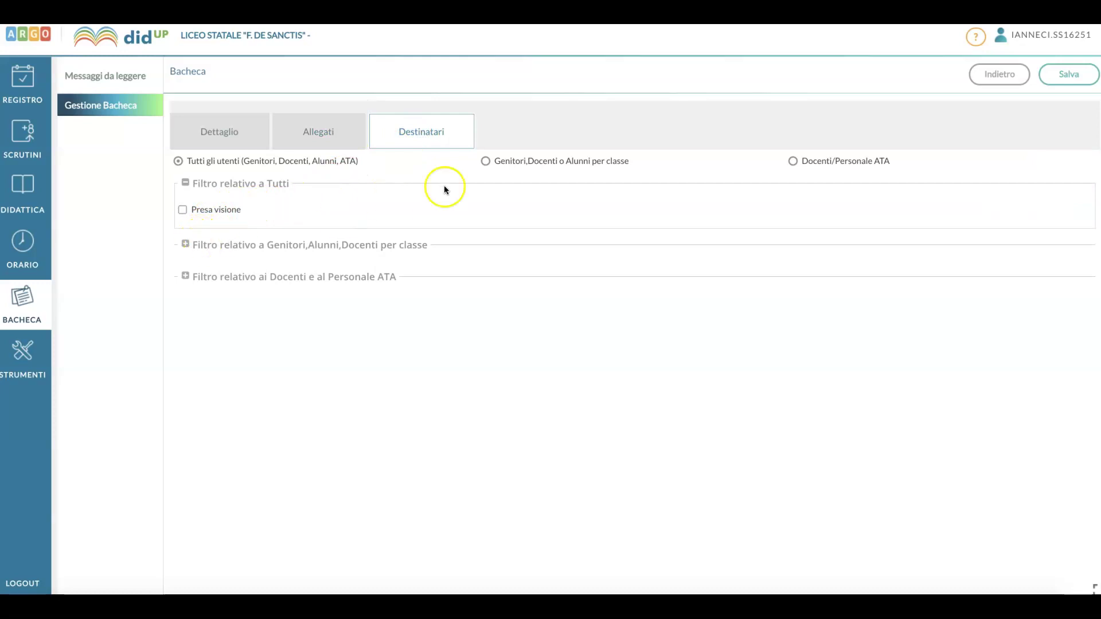
{"action": "left_click", "coordinate": [484, 163]}
{"action": "left_click", "coordinate": [192, 318]}
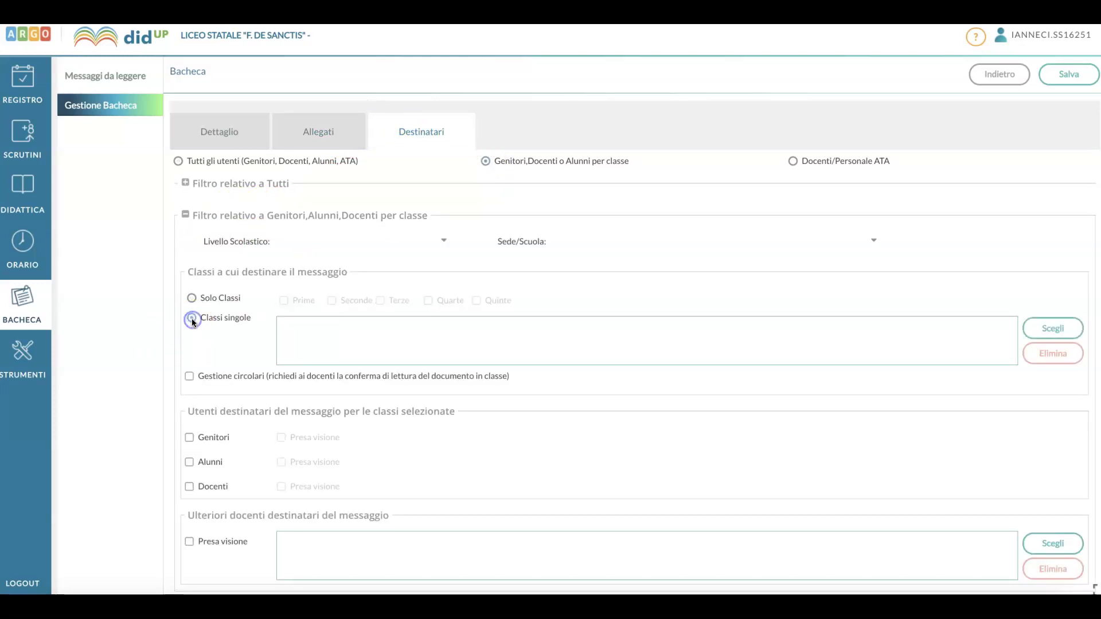
{"action": "left_click", "coordinate": [1049, 336]}
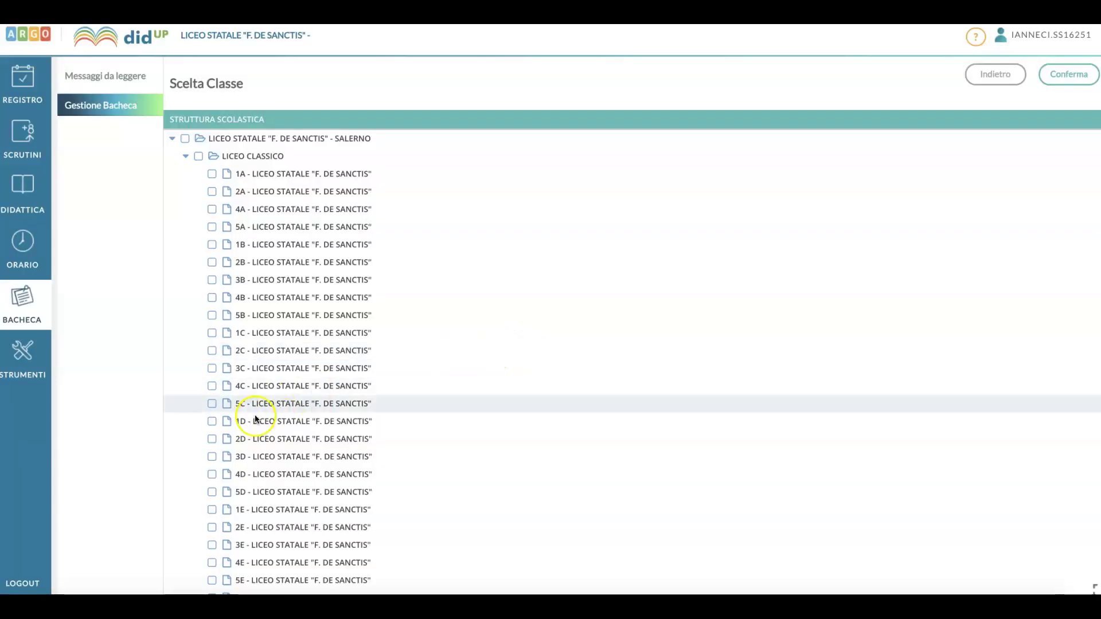
{"action": "scroll", "coordinate": [229, 465], "scroll_direction": "down", "scroll_amount": 1}
{"action": "left_click", "coordinate": [212, 475]}
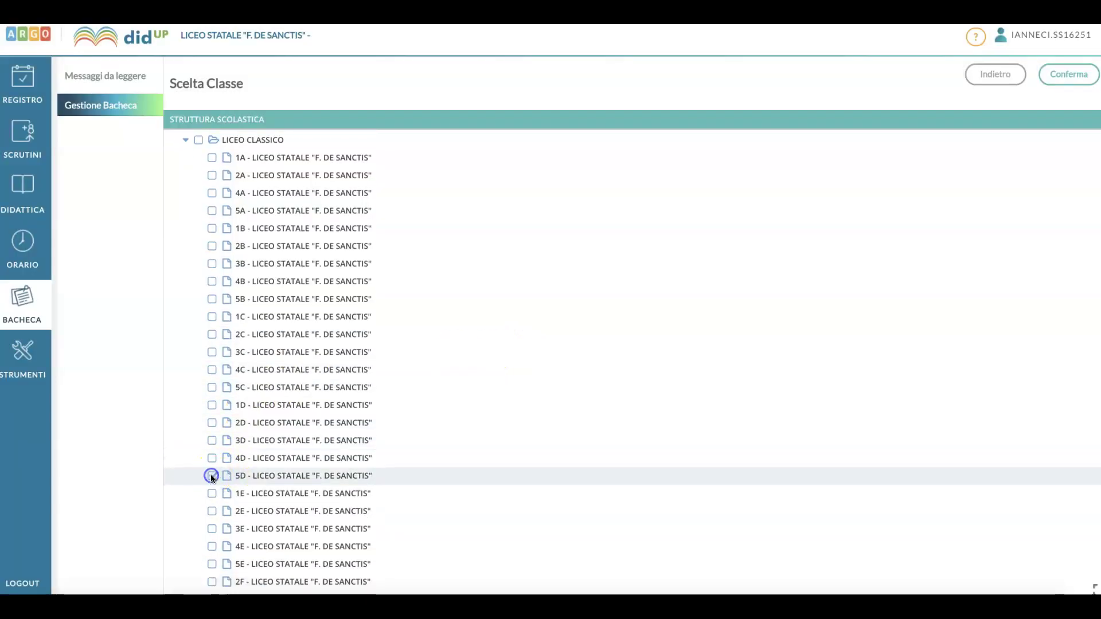
{"action": "left_click", "coordinate": [1072, 83]}
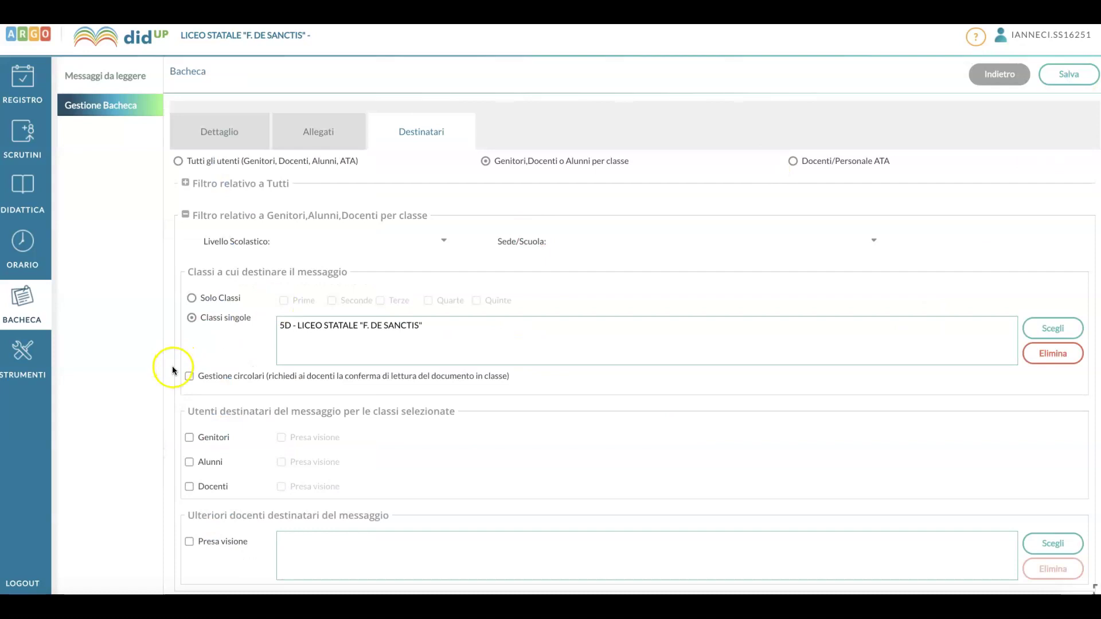
Include parents, students and teachers as recipients and attempt to save the notice twice.
{"action": "left_click", "coordinate": [189, 437]}
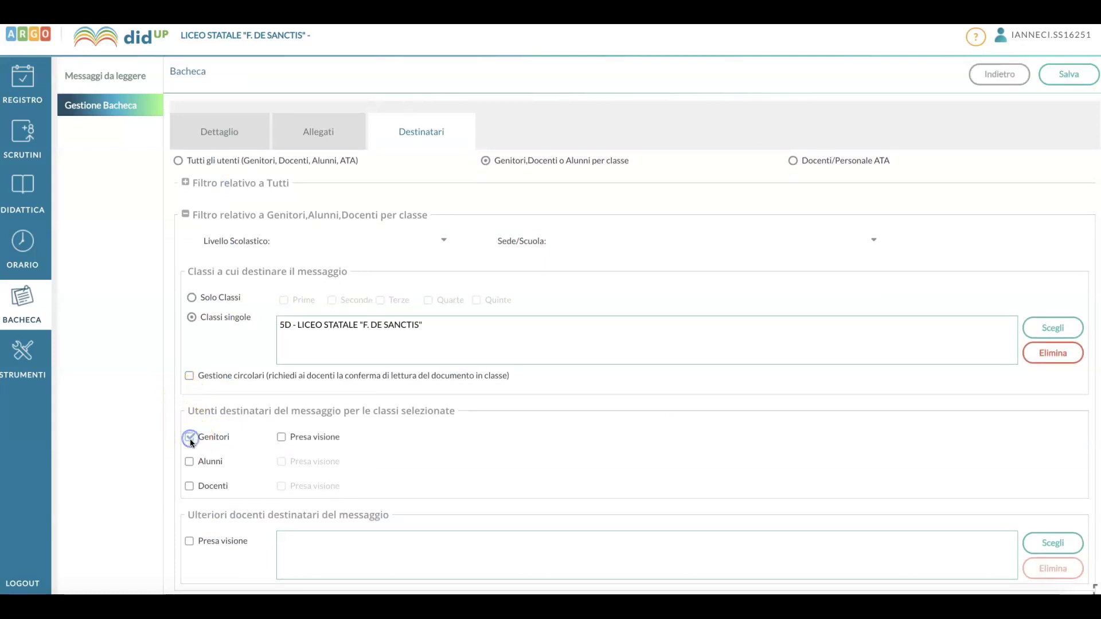
{"action": "left_click", "coordinate": [189, 461]}
{"action": "left_click", "coordinate": [189, 485]}
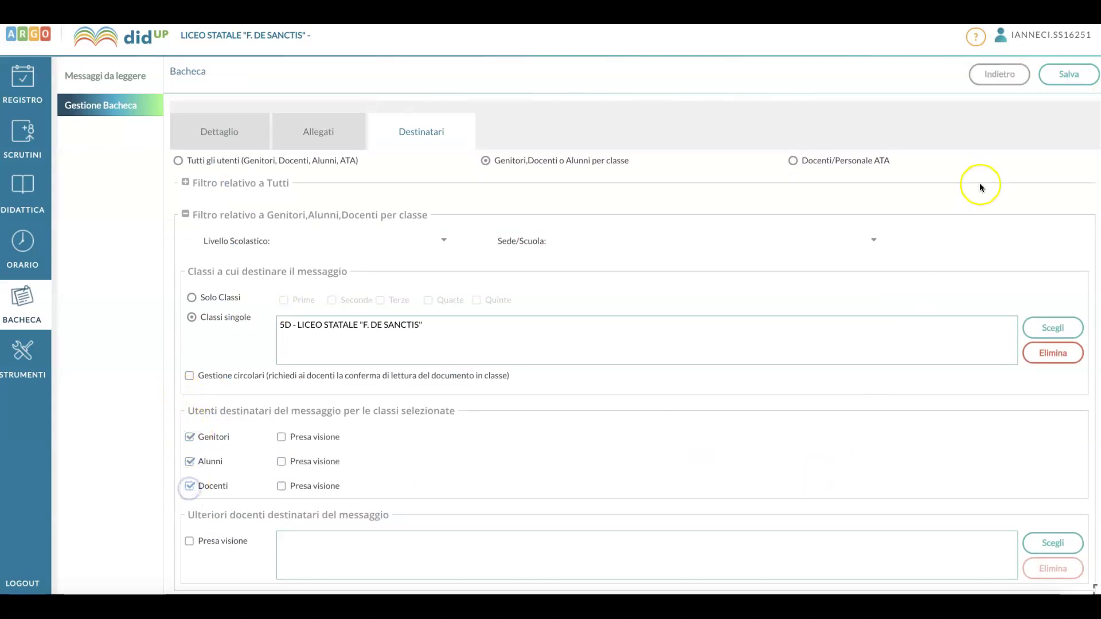
{"action": "left_click", "coordinate": [1066, 83]}
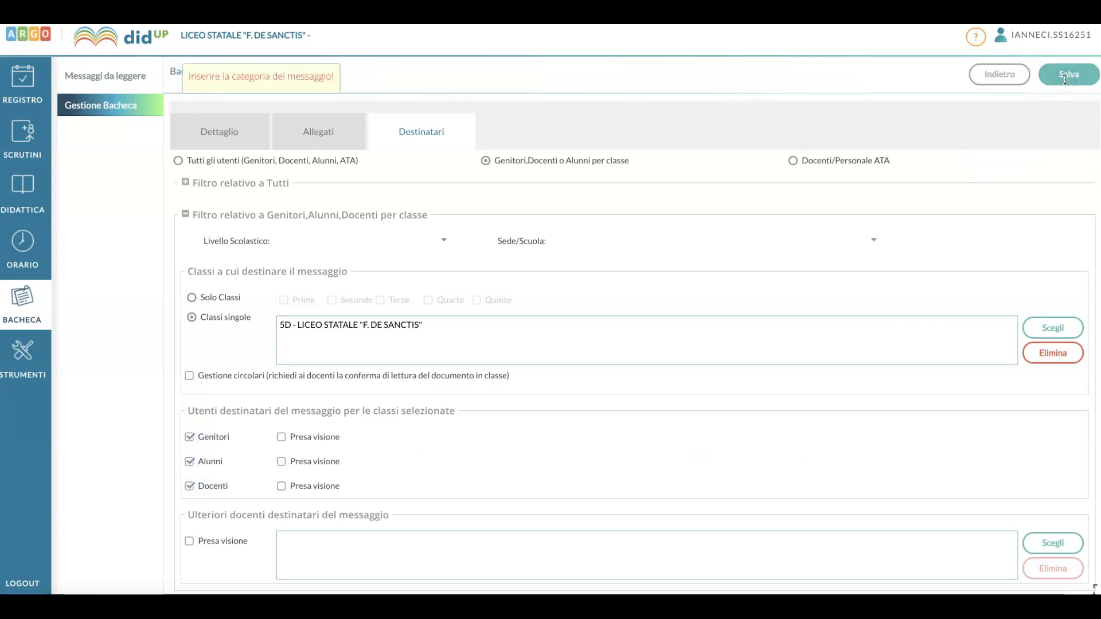
{"action": "left_click", "coordinate": [1066, 82]}
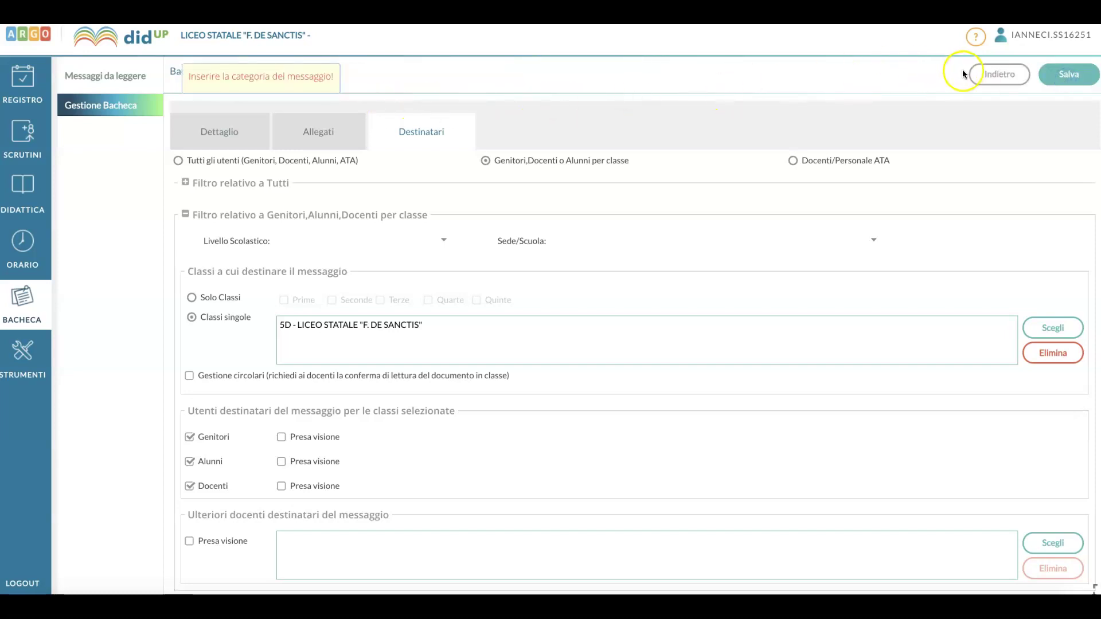
Return to the notice list and filter it by the author's surname.
{"action": "left_click", "coordinate": [977, 74]}
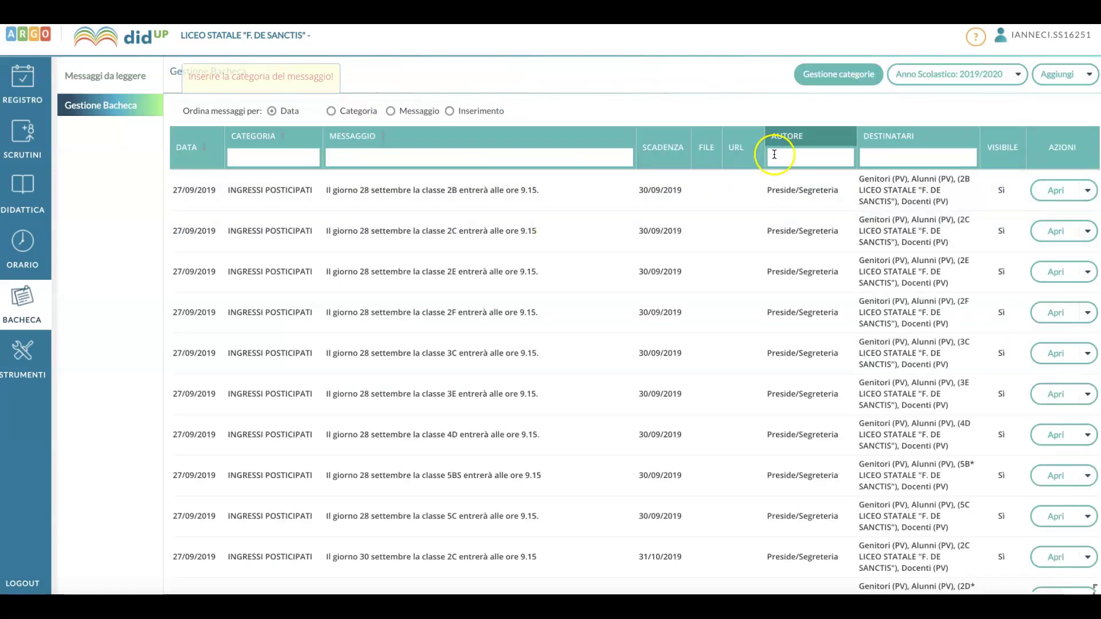
{"action": "left_click", "coordinate": [774, 154]}
{"action": "type", "text": "ianneci"}
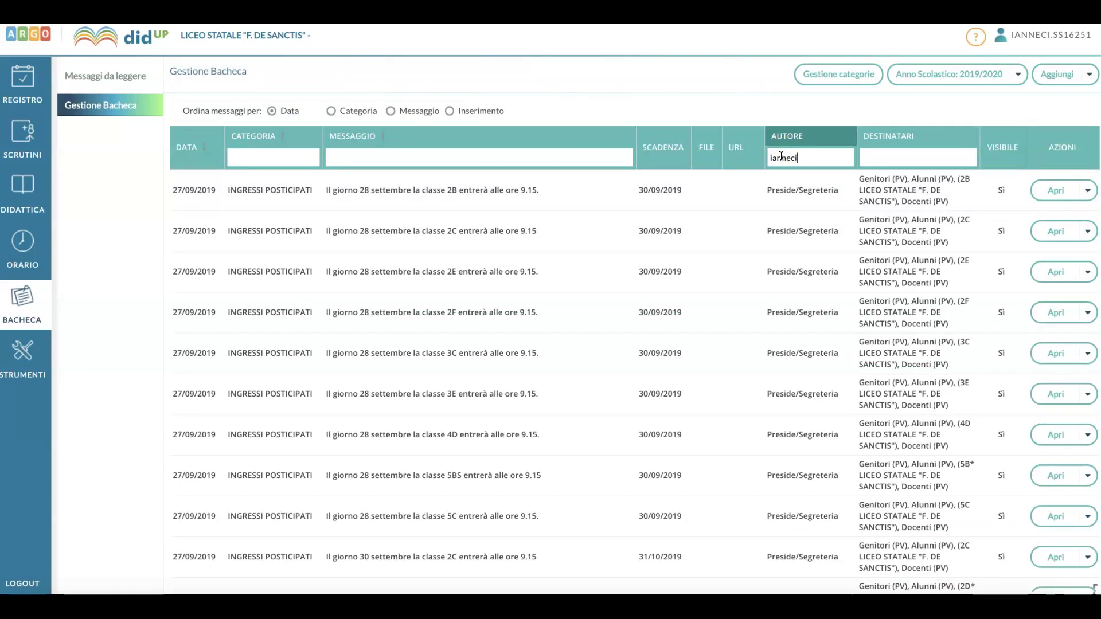